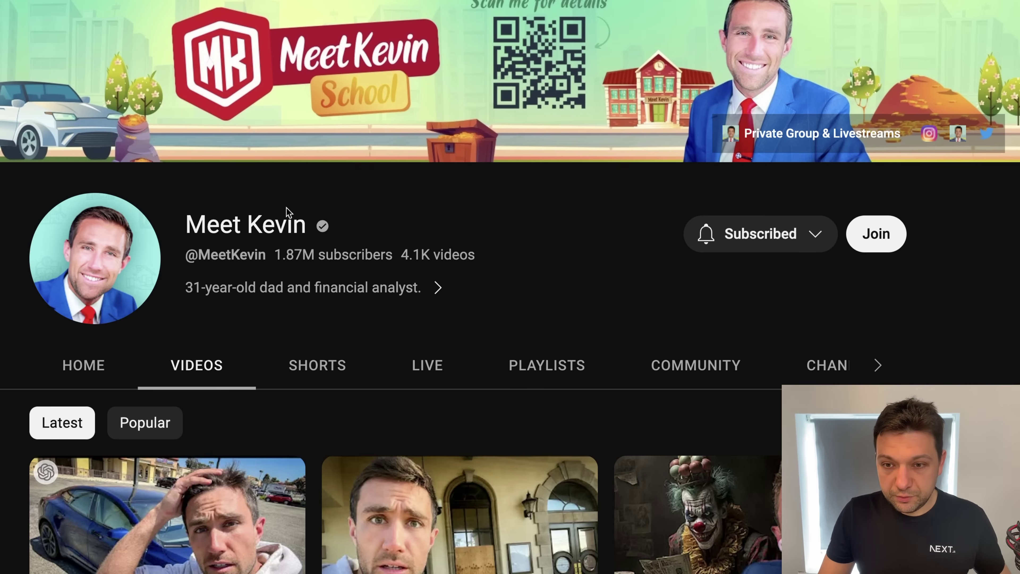
Step: Browse the channel's videos and open 'Shocking Producer Inflation Data | Warning'
{"action": "scroll", "coordinate": [521, 315], "scroll_direction": "down", "scroll_amount": 3}
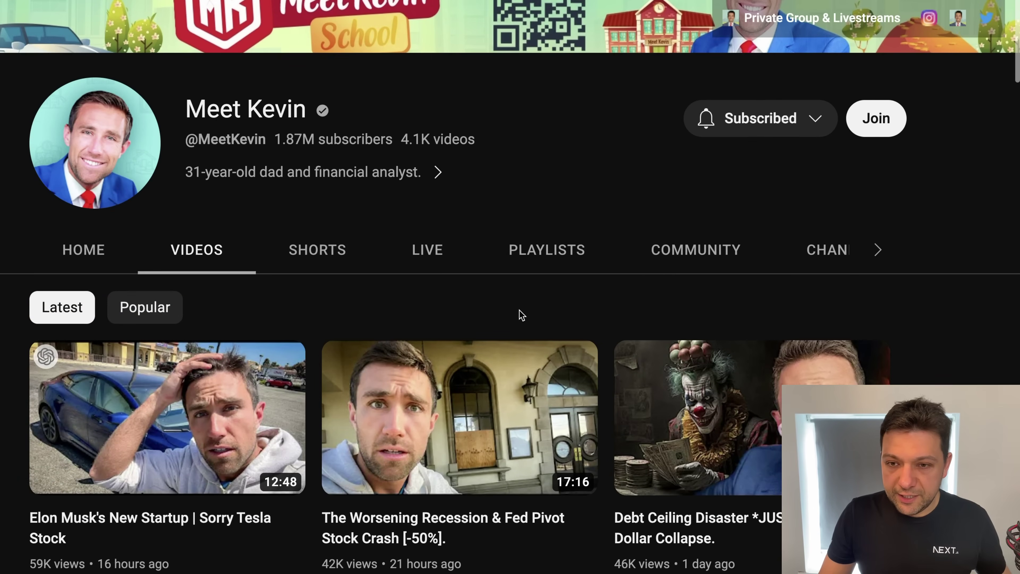
{"action": "scroll", "coordinate": [521, 315], "scroll_direction": "down", "scroll_amount": 6}
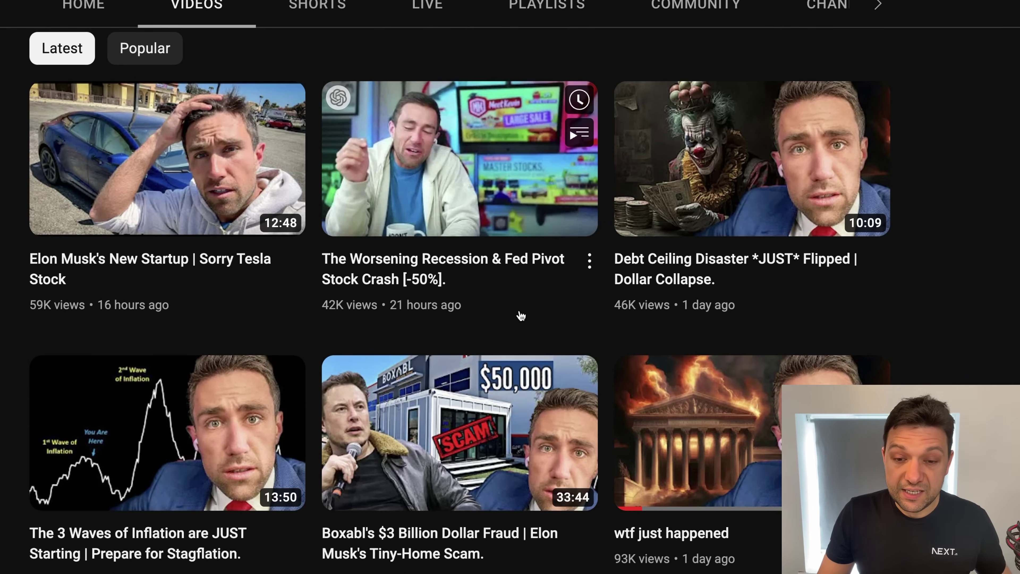
{"action": "scroll", "coordinate": [863, 273], "scroll_direction": "up", "scroll_amount": 2}
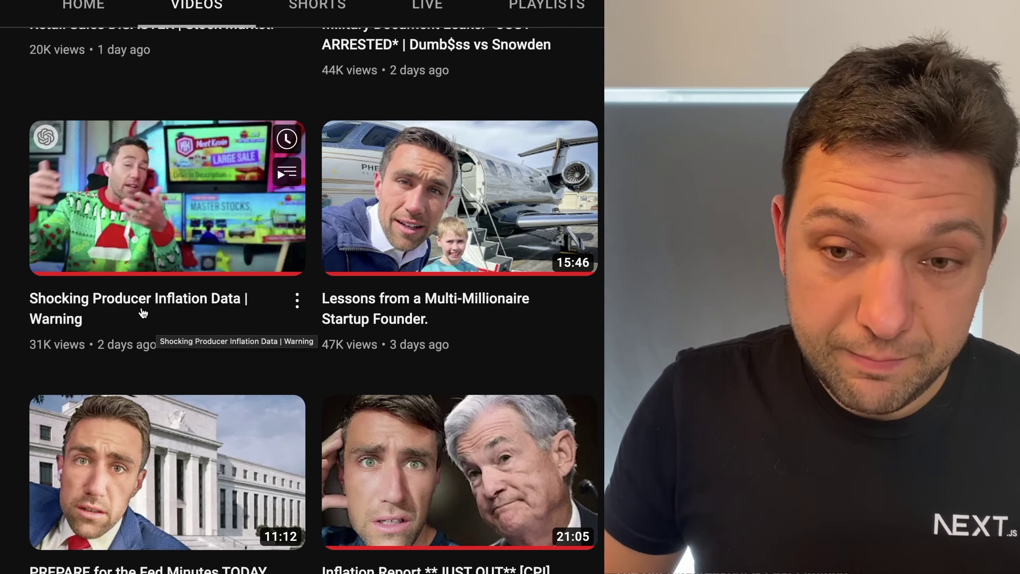
{"action": "left_click", "coordinate": [141, 318]}
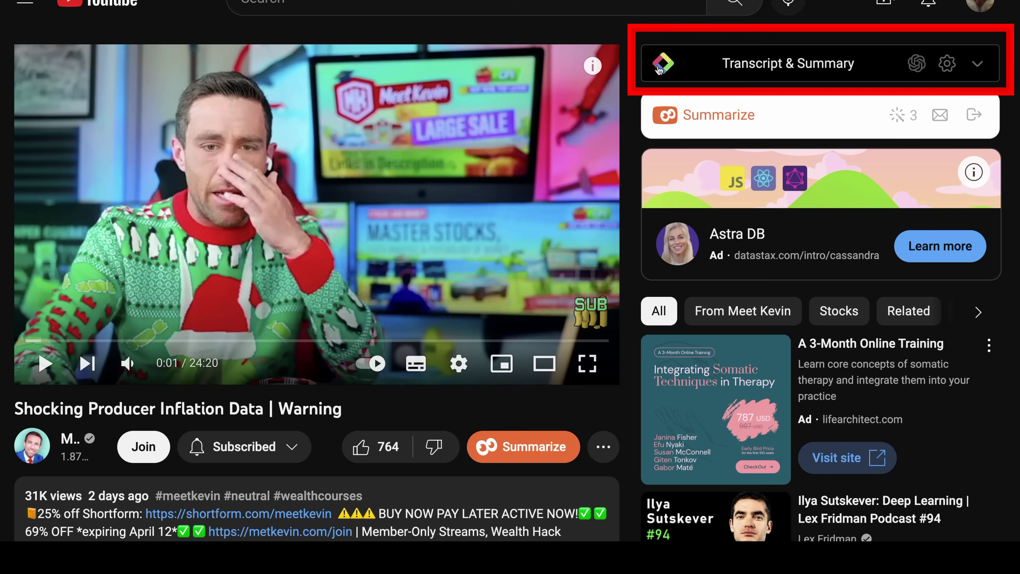
Step: Expand the Transcript & Summary panel, look over the transcript, and copy it as plain text
{"action": "left_click", "coordinate": [977, 67]}
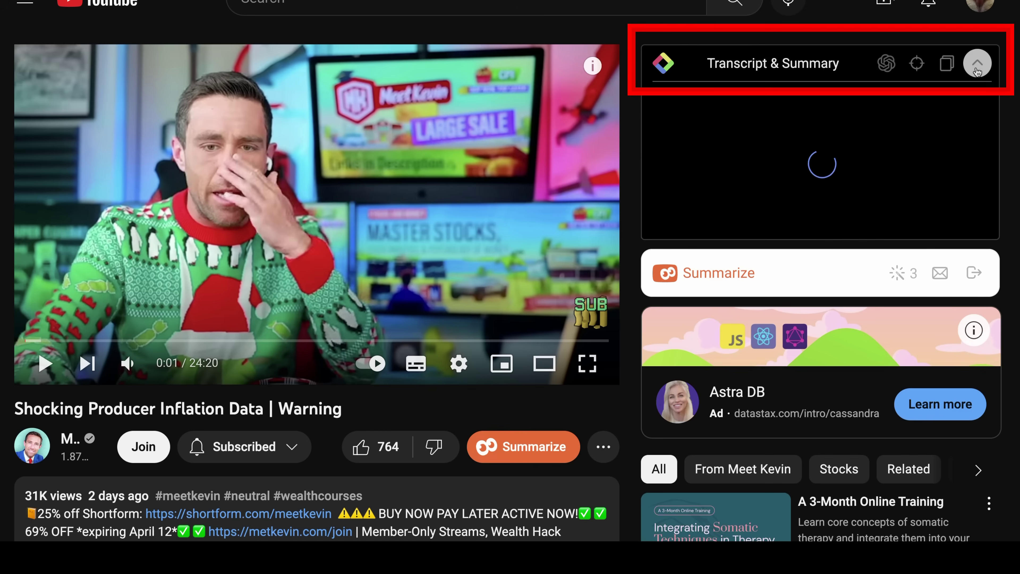
{"action": "scroll", "coordinate": [801, 197], "scroll_direction": "down", "scroll_amount": 15}
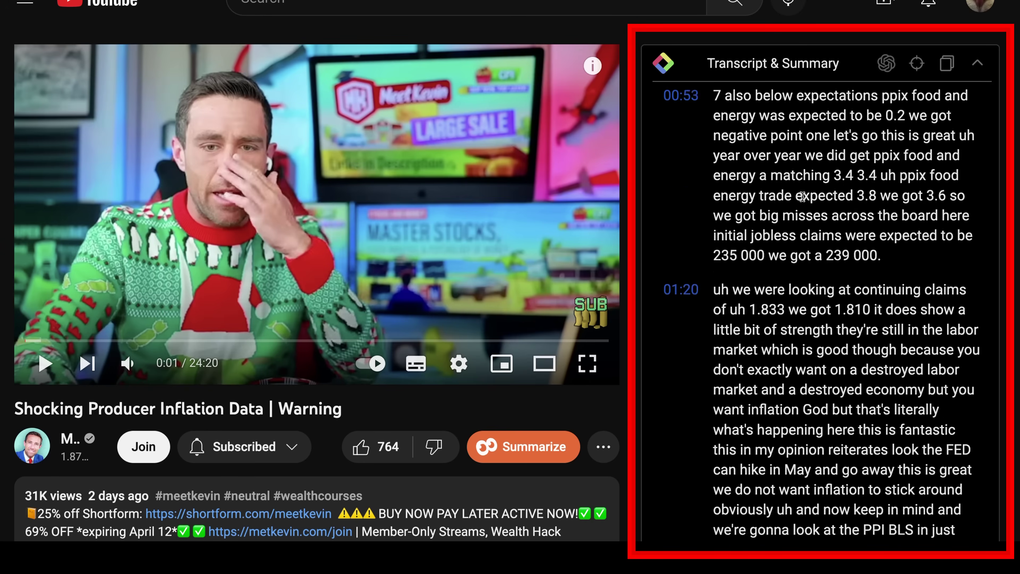
{"action": "scroll", "coordinate": [802, 196], "scroll_direction": "down", "scroll_amount": 20}
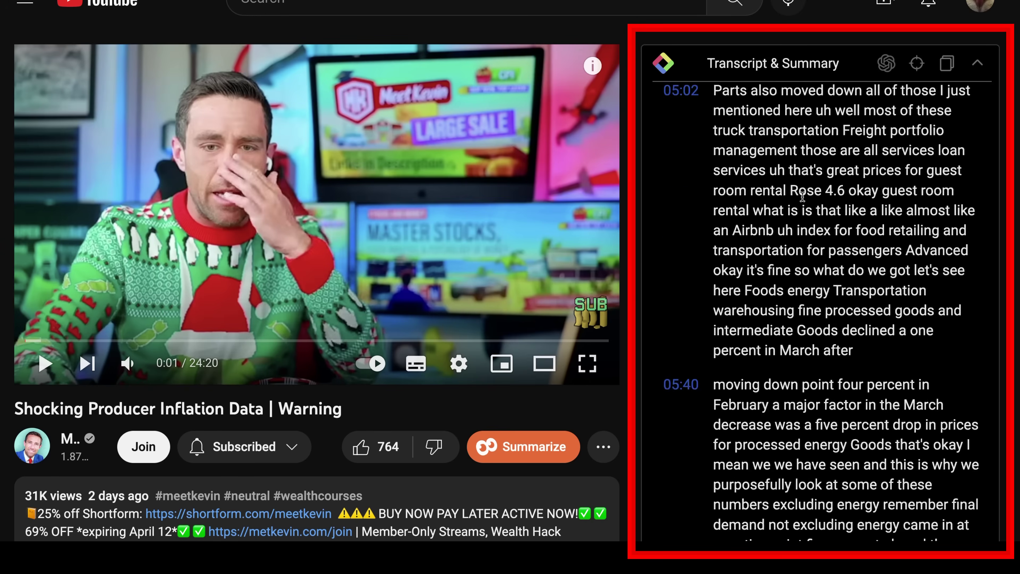
{"action": "scroll", "coordinate": [801, 197], "scroll_direction": "down", "scroll_amount": 10}
{"action": "scroll", "coordinate": [802, 197], "scroll_direction": "up", "scroll_amount": 20}
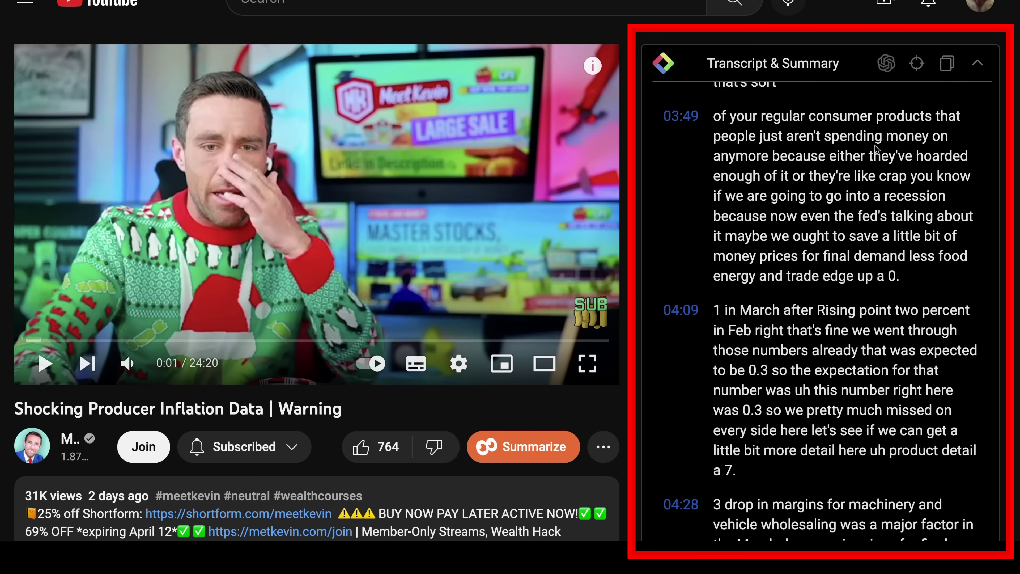
{"action": "left_click", "coordinate": [949, 68]}
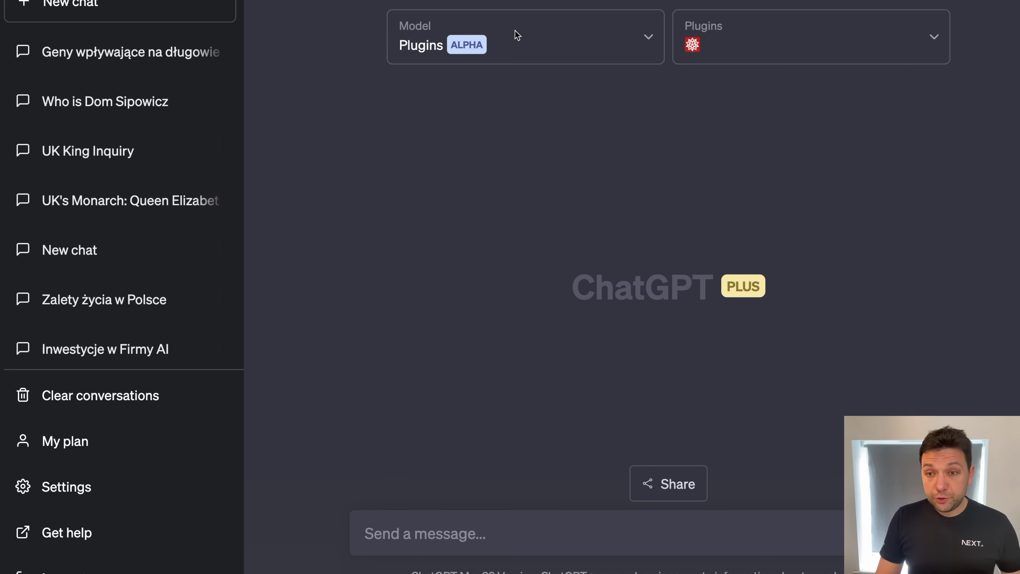
Step: Switch to GPT-4 and send 'Summarise it in 5 bullet points:' followed by the pasted transcript
{"action": "left_click", "coordinate": [517, 35]}
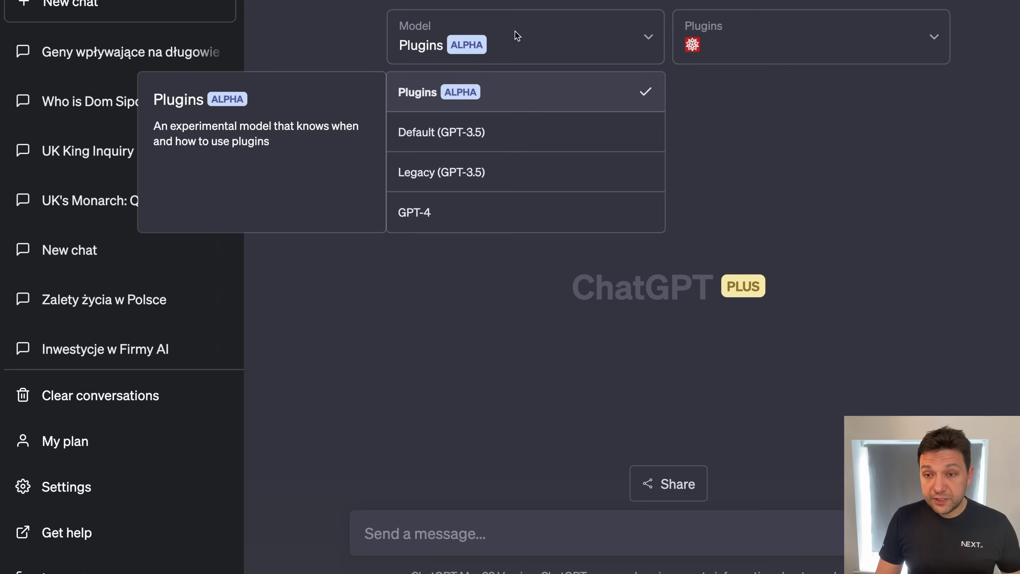
{"action": "left_click", "coordinate": [503, 212]}
{"action": "left_click", "coordinate": [536, 537]}
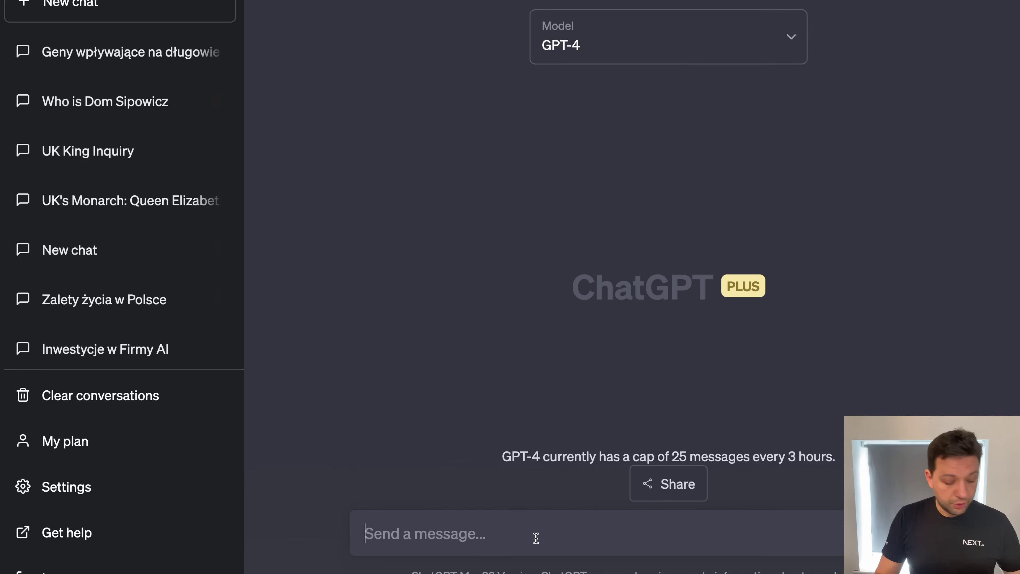
{"action": "type", "text": "Summarise it in 5 bu"}
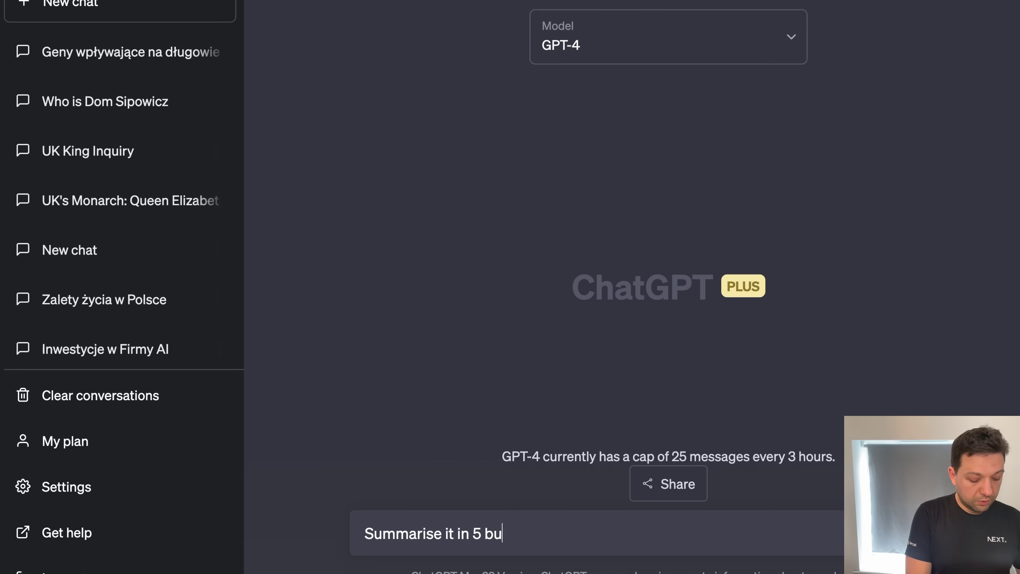
{"action": "type", "text": "llet points:"}
{"action": "key", "text": "shift+Return"}
{"action": "key", "text": "shift+Return"}
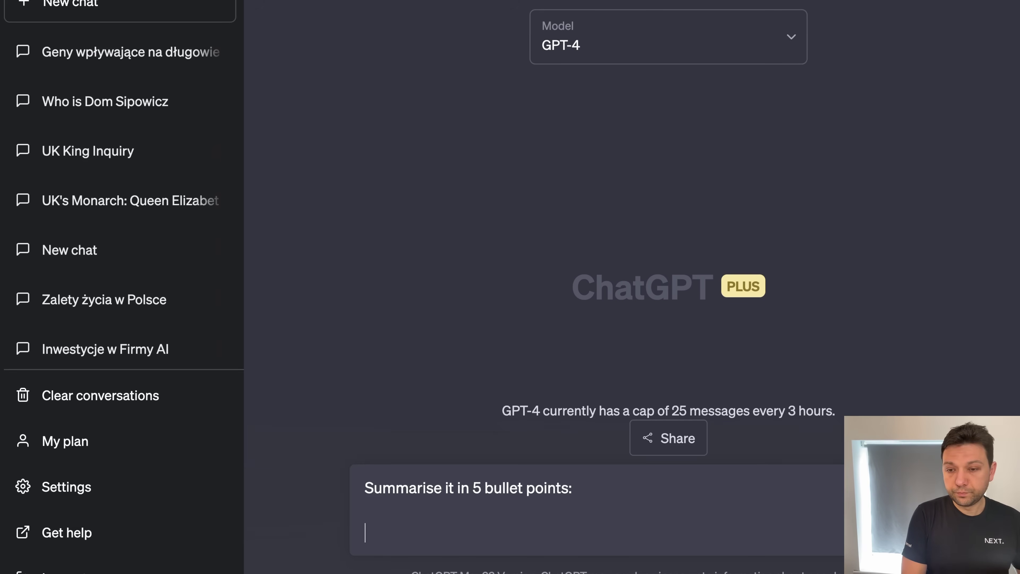
{"action": "key", "text": "ctrl+v"}
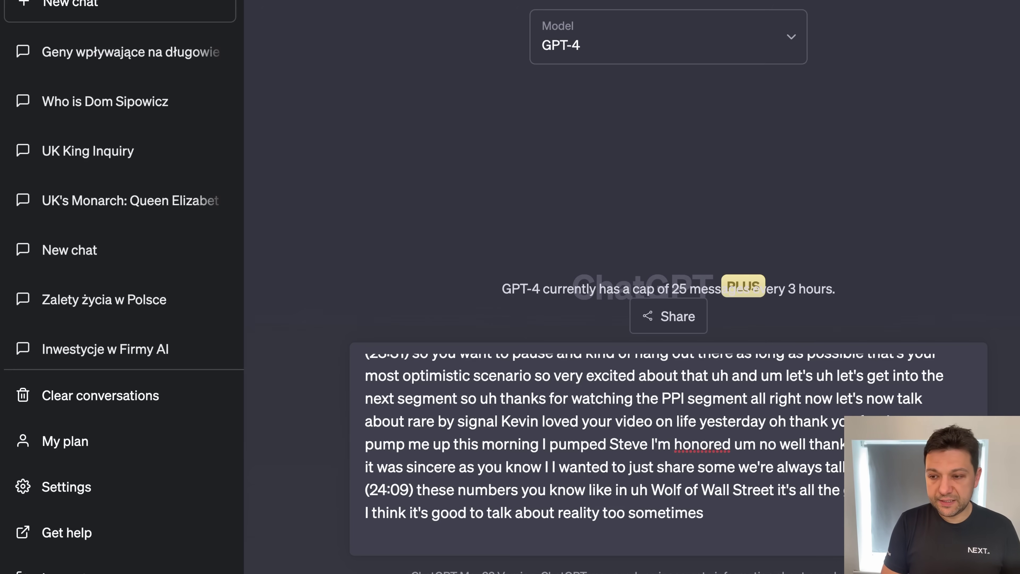
{"action": "key", "text": "Return"}
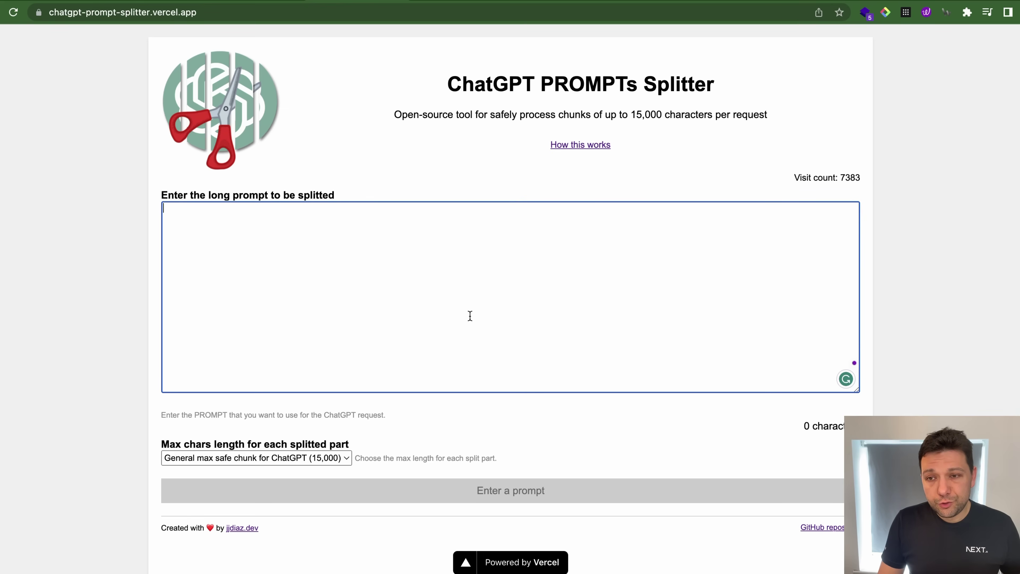
Step: Check the splitter site's address and paste the transcript into its long-prompt box
{"action": "left_click_drag", "start_coordinate": [452, 85], "coordinate": [751, 88]}
{"action": "left_click", "coordinate": [802, 100]}
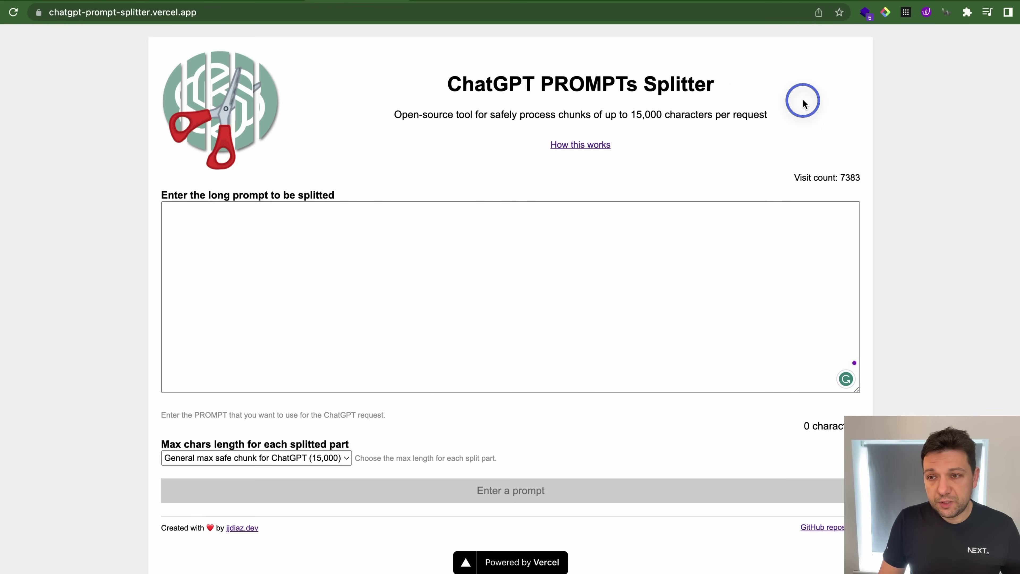
{"action": "left_click", "coordinate": [247, 8]}
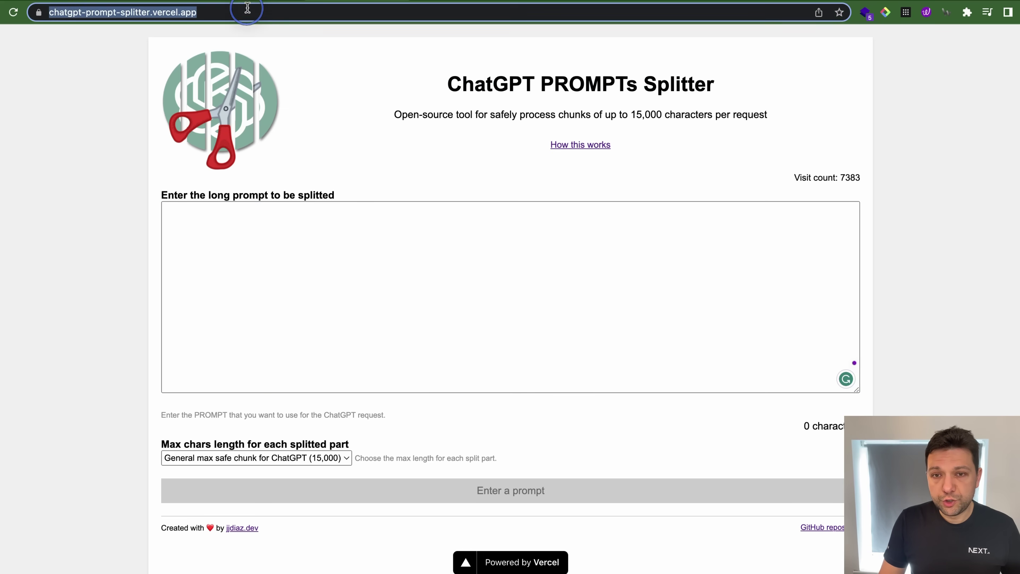
{"action": "left_click", "coordinate": [287, 8]}
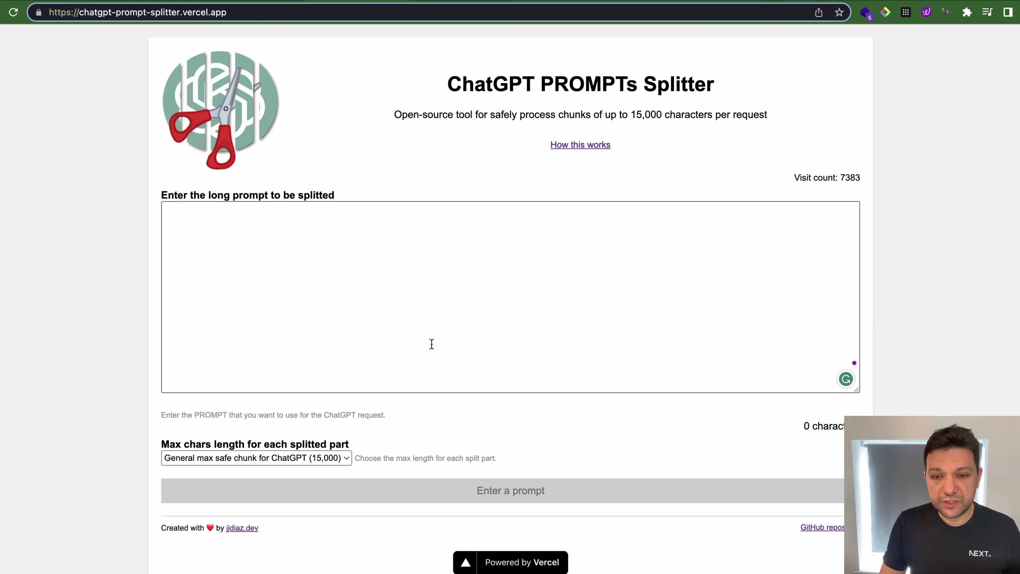
{"action": "left_click", "coordinate": [542, 321]}
{"action": "key", "text": "super+v"}
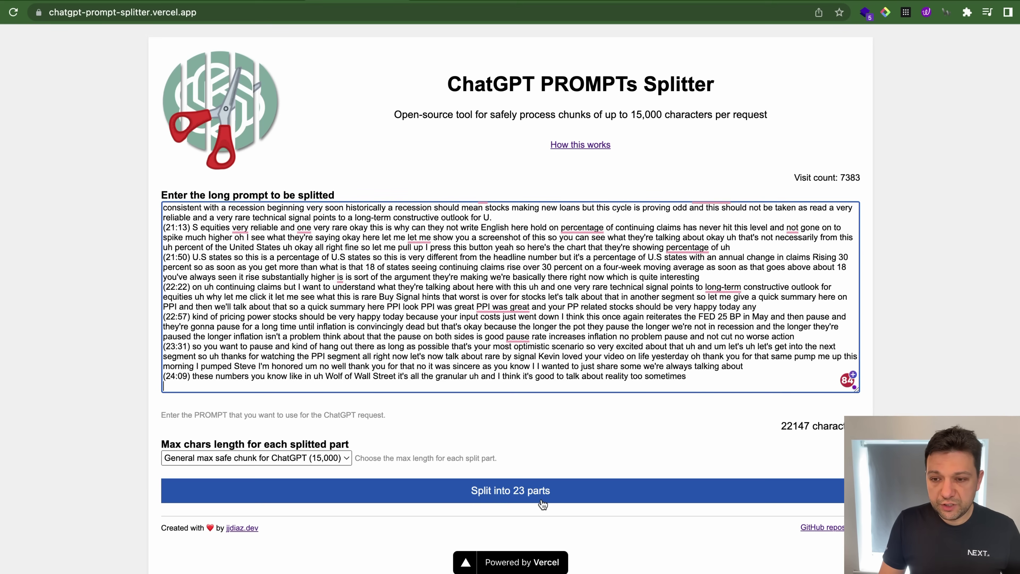
Step: Set a custom maximum part length of 5000 characters instead of 1000
{"action": "left_click", "coordinate": [788, 425]}
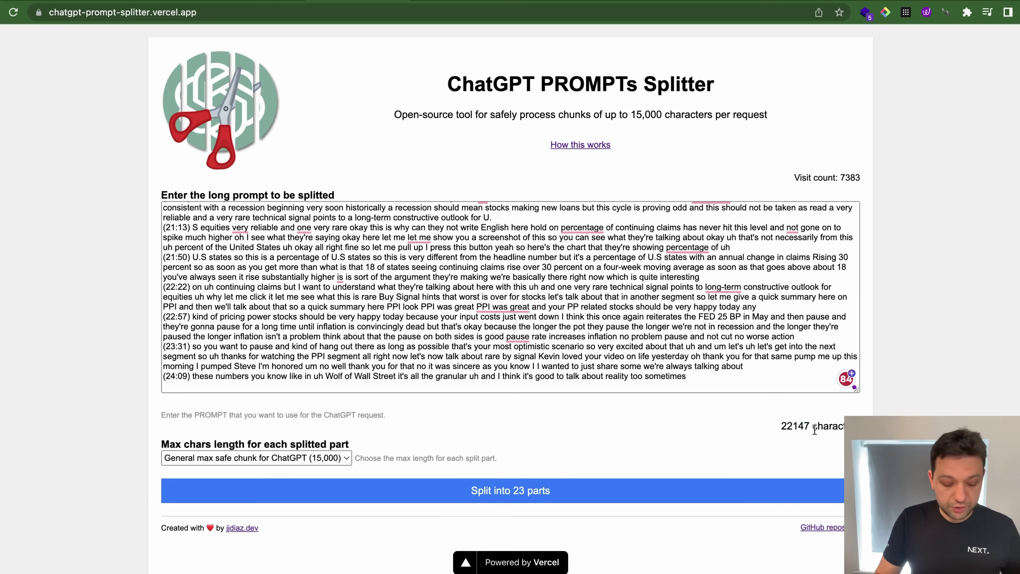
{"action": "key", "text": "super+equal"}
{"action": "key", "text": "super+equal"}
{"action": "scroll", "coordinate": [458, 454], "scroll_direction": "down", "scroll_amount": 1}
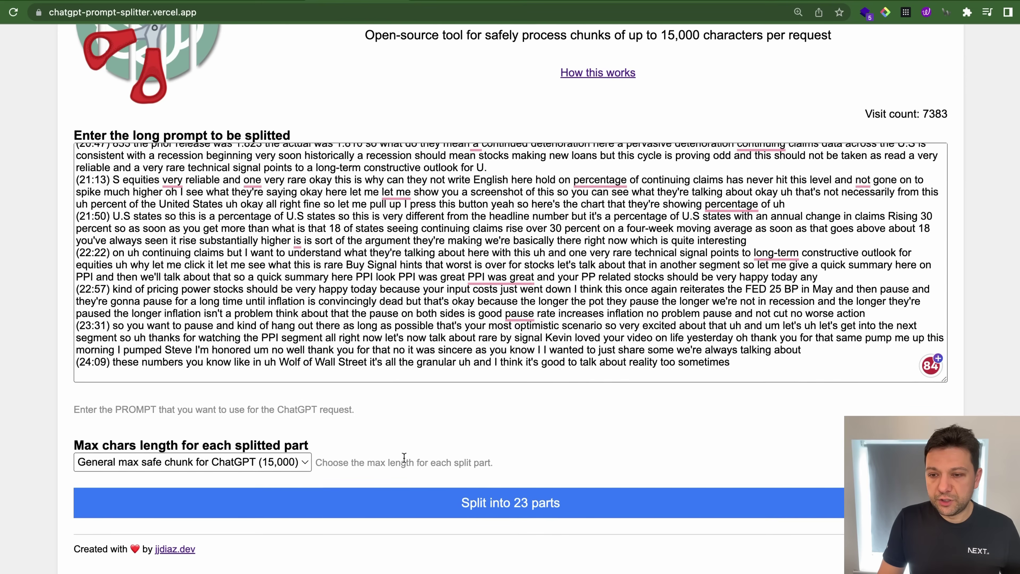
{"action": "left_click", "coordinate": [301, 461]}
{"action": "left_click", "coordinate": [364, 454]}
{"action": "left_click", "coordinate": [287, 461]}
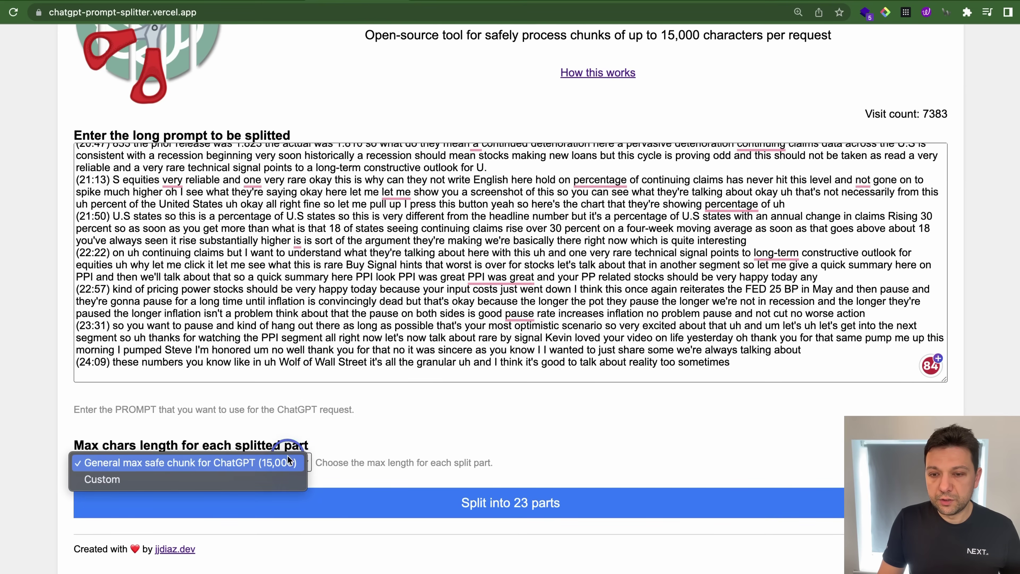
{"action": "left_click", "coordinate": [268, 478]}
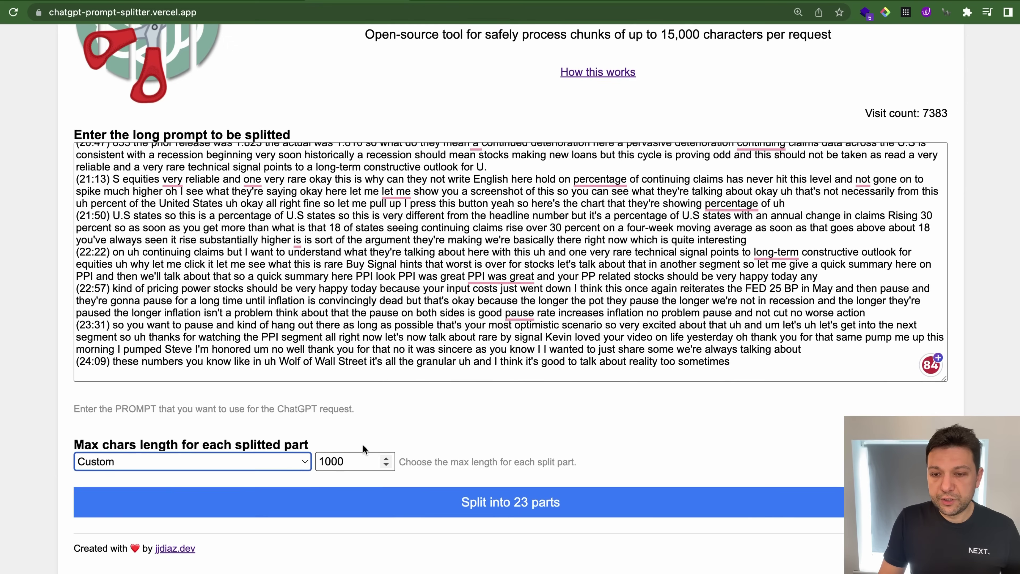
{"action": "left_click", "coordinate": [351, 462]}
{"action": "double_click", "coordinate": [352, 462]}
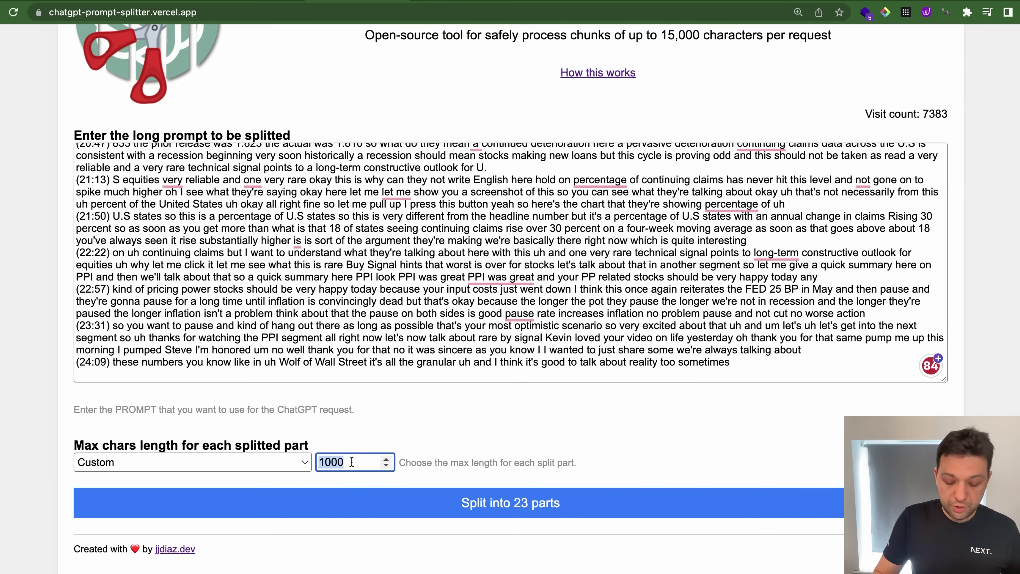
{"action": "type", "text": "5000"}
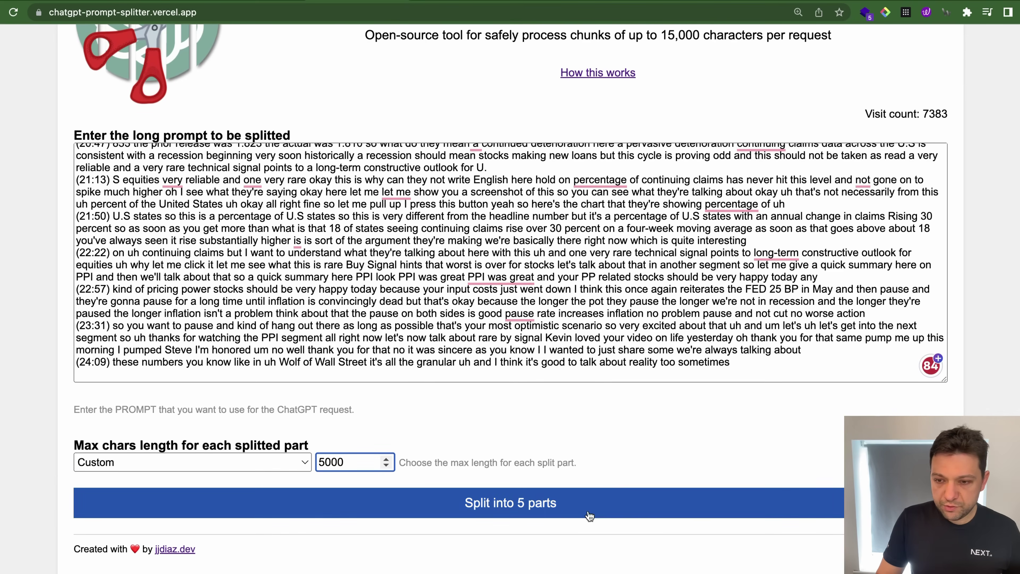
Step: Split the transcript into 5 parts and copy part 1/5 to the clipboard
{"action": "left_click", "coordinate": [553, 508]}
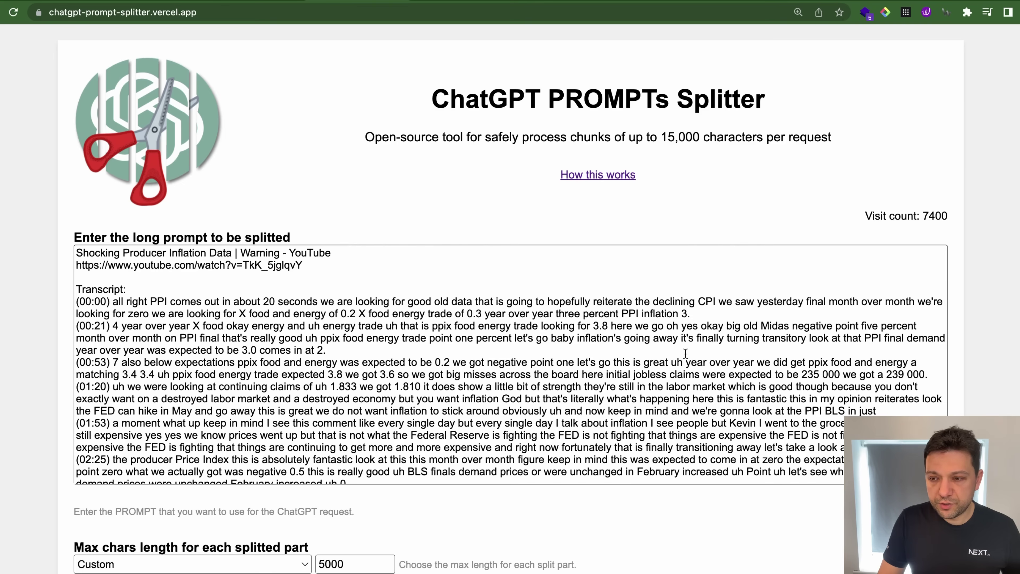
{"action": "scroll", "coordinate": [687, 345], "scroll_direction": "down", "scroll_amount": 10}
{"action": "scroll", "coordinate": [687, 345], "scroll_direction": "down", "scroll_amount": 10}
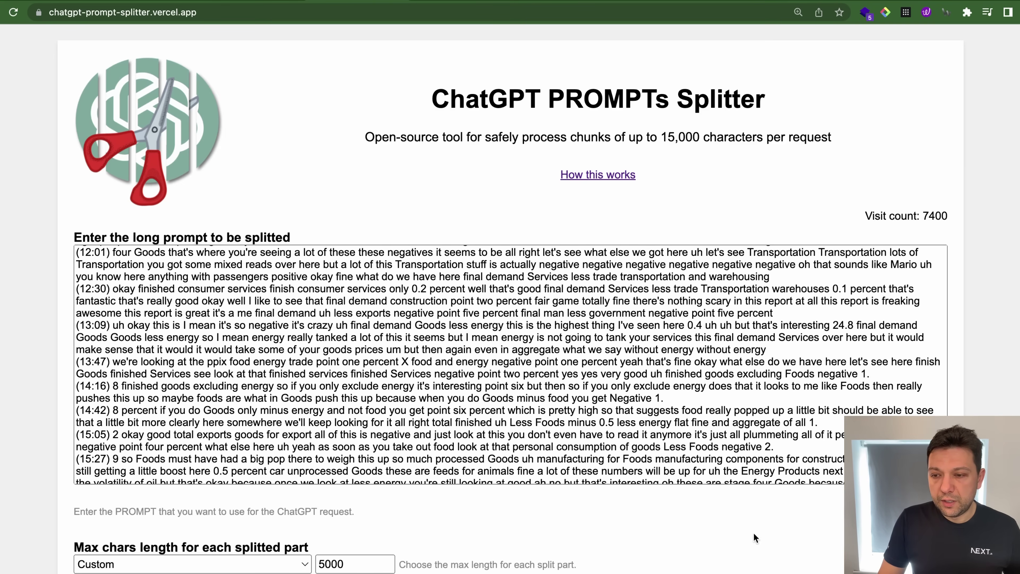
{"action": "scroll", "coordinate": [756, 533], "scroll_direction": "down", "scroll_amount": 10}
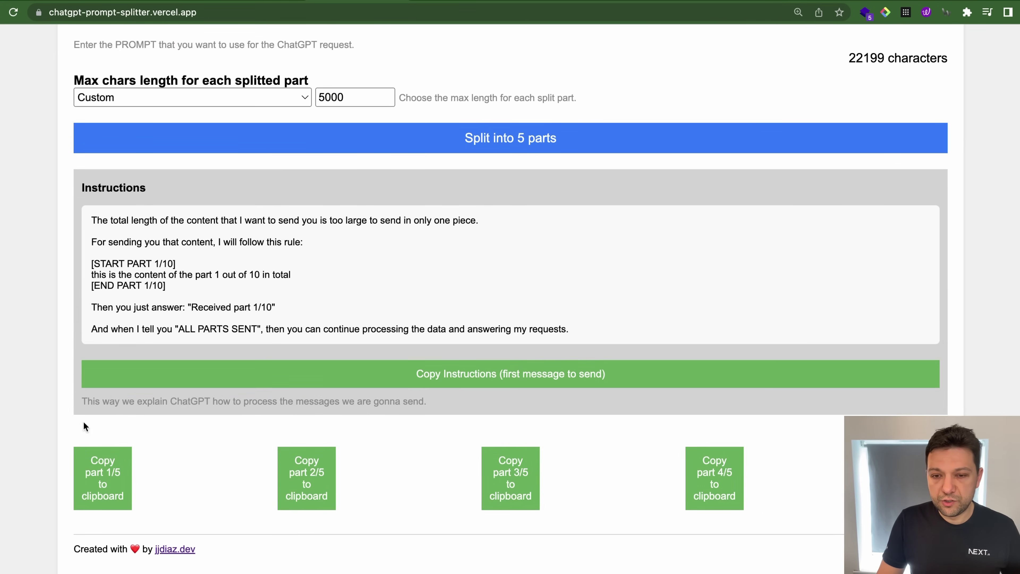
{"action": "left_click", "coordinate": [103, 476]}
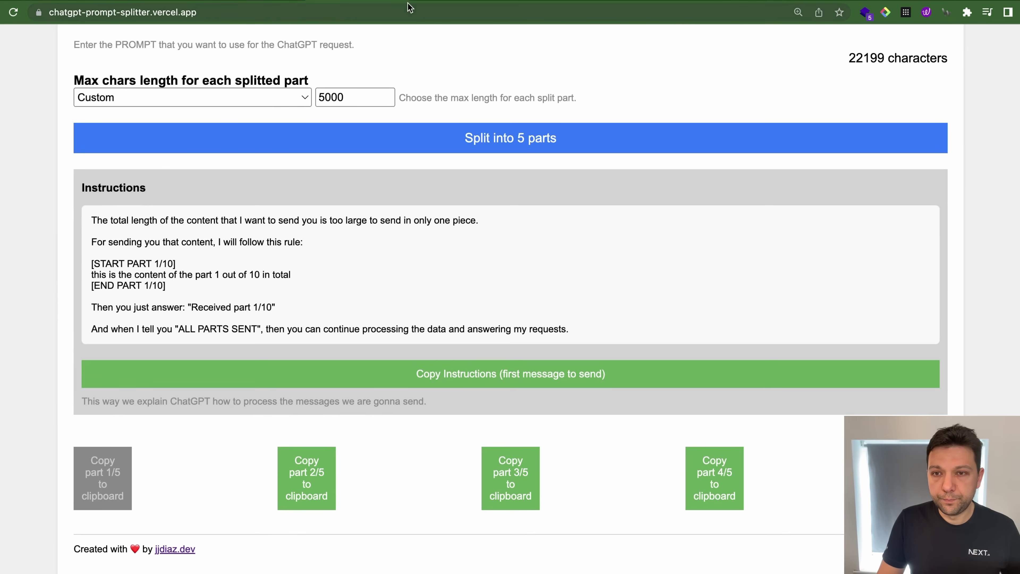
{"action": "left_click", "coordinate": [243, 8]}
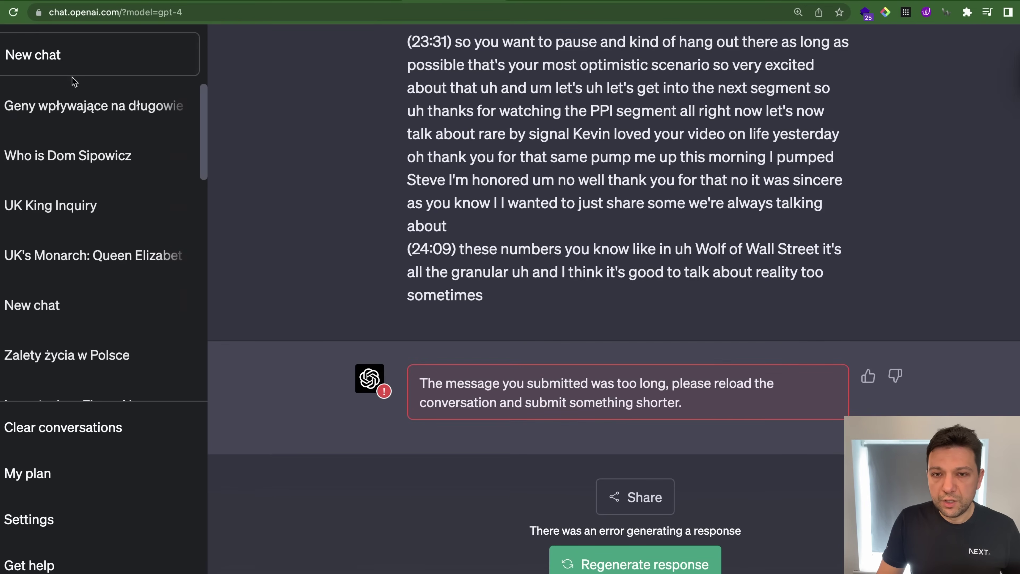
Step: Start a new GPT-4 chat and send transcript part 1
{"action": "left_click", "coordinate": [92, 62]}
{"action": "left_click", "coordinate": [501, 102]}
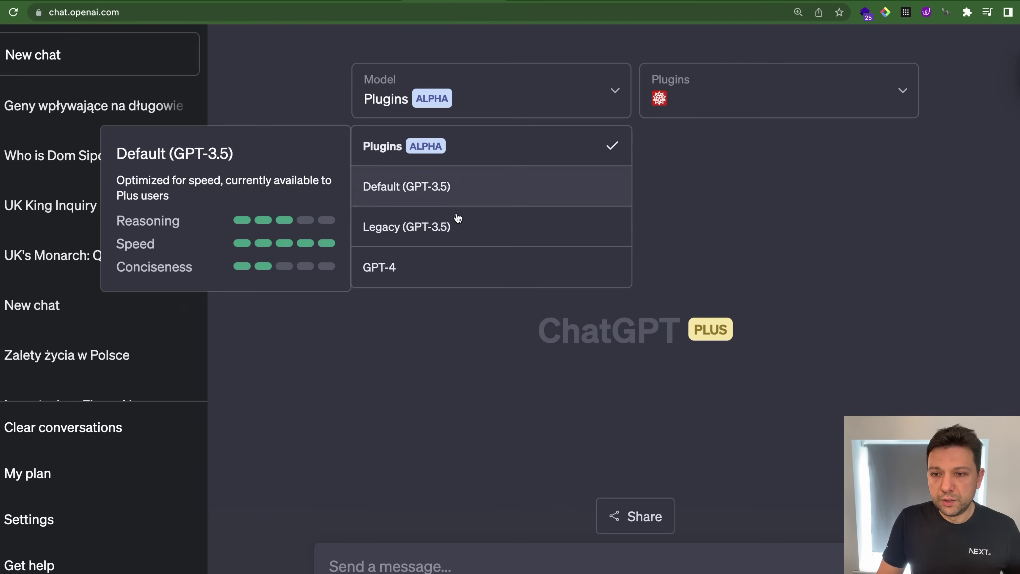
{"action": "left_click", "coordinate": [443, 256]}
{"action": "left_click", "coordinate": [476, 564]}
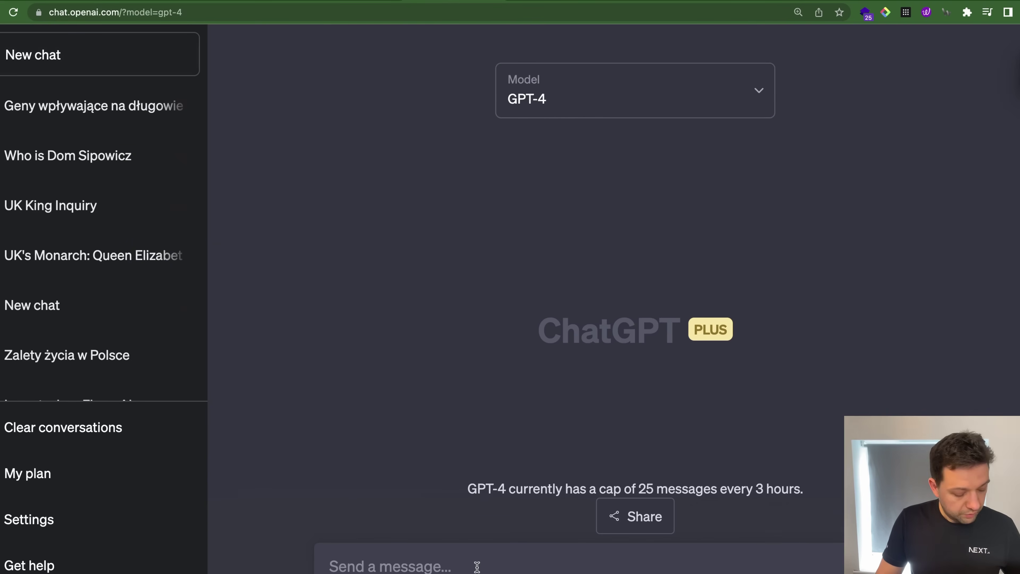
{"action": "key", "text": "super+v"}
{"action": "key", "text": "Return"}
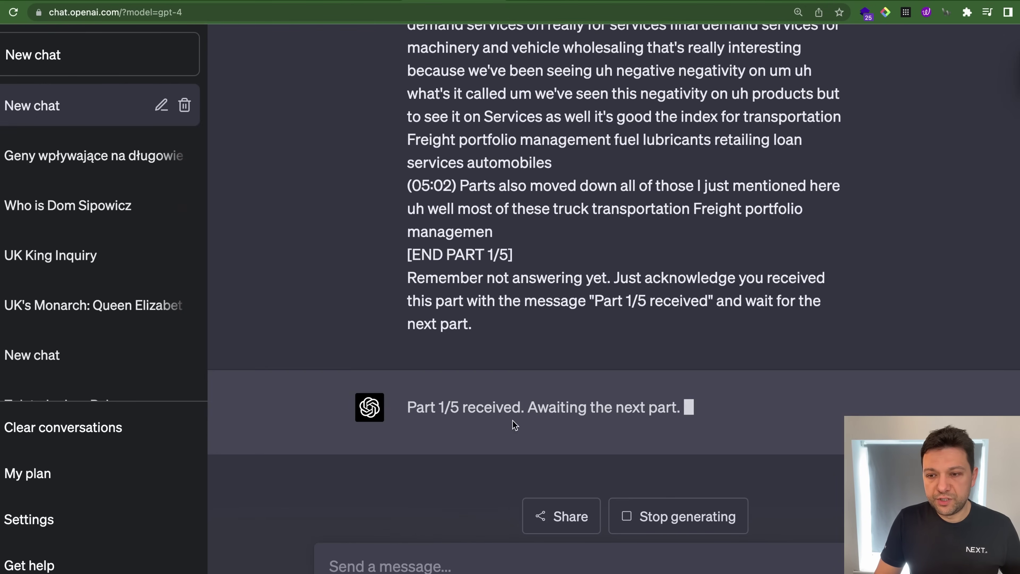
Step: Copy transcript parts 2 and 3 from the splitter and send each to the chat
{"action": "key", "text": "ctrl+shift+Tab"}
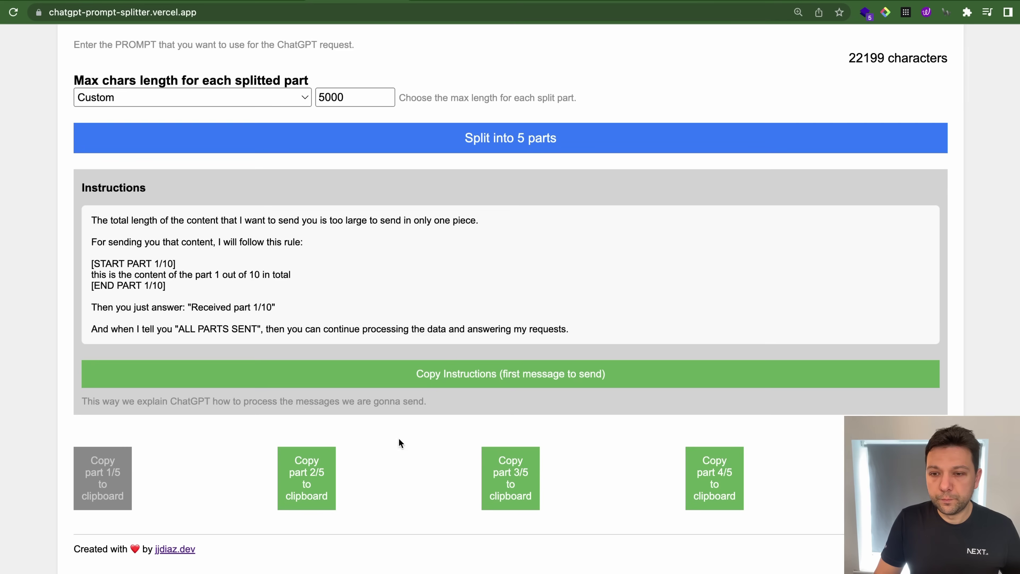
{"action": "left_click", "coordinate": [307, 474]}
{"action": "key", "text": "ctrl+Tab"}
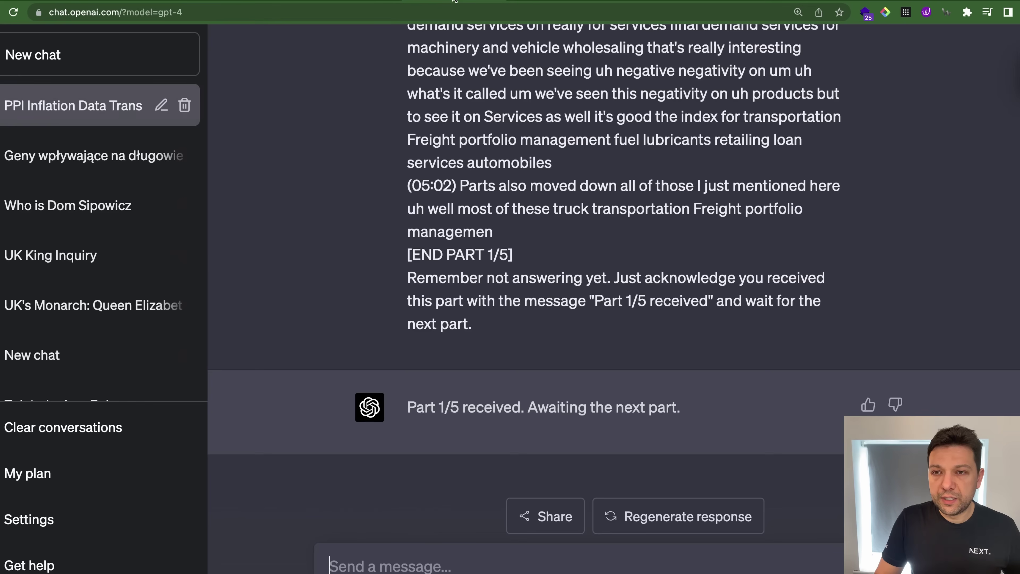
{"action": "left_click", "coordinate": [467, 564]}
{"action": "key", "text": "ctrl+v"}
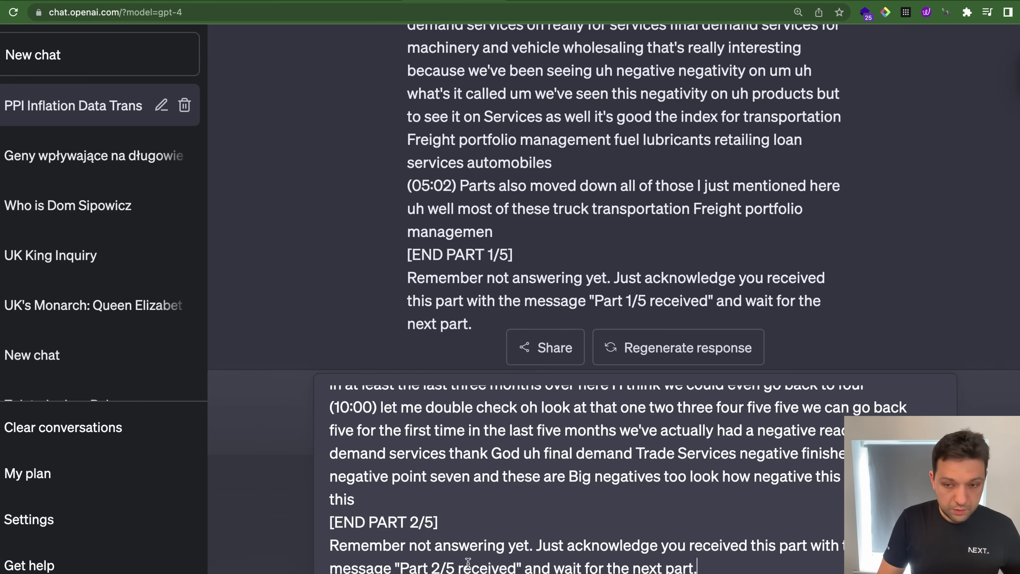
{"action": "key", "text": "Return"}
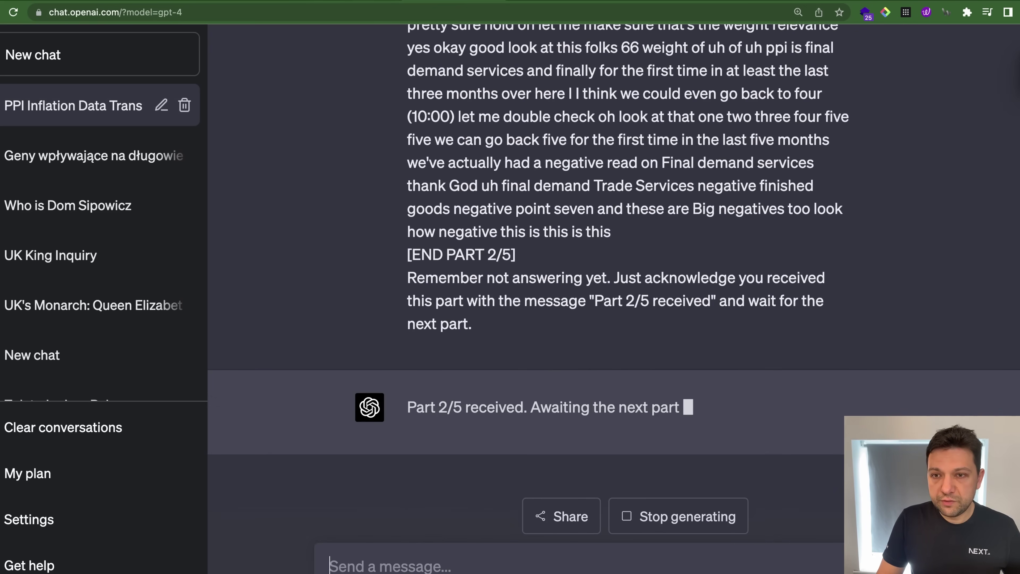
{"action": "key", "text": "ctrl+shift+Tab"}
{"action": "left_click", "coordinate": [509, 496]}
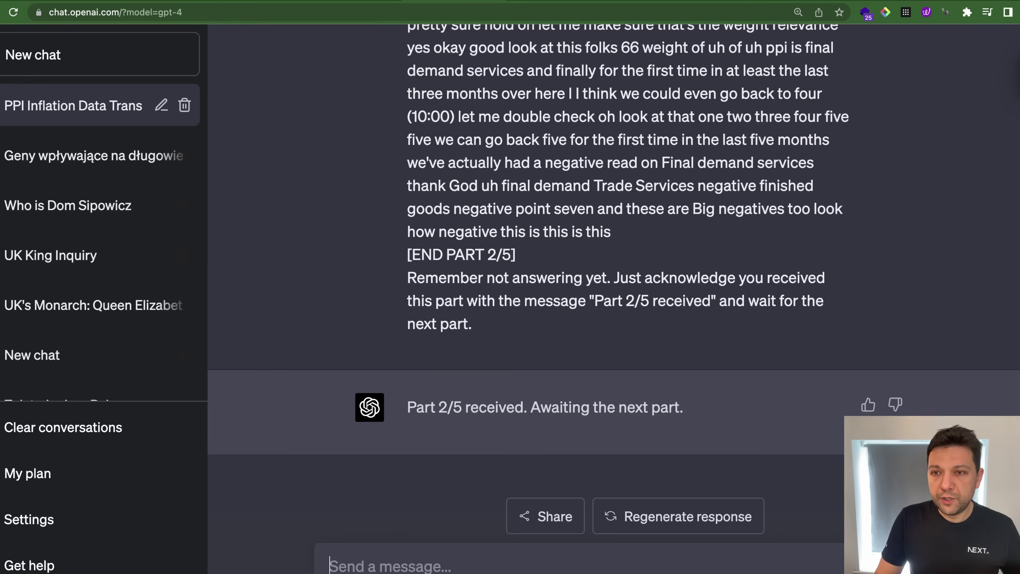
{"action": "key", "text": "ctrl+Tab"}
{"action": "key", "text": "super+v"}
{"action": "key", "text": "Return"}
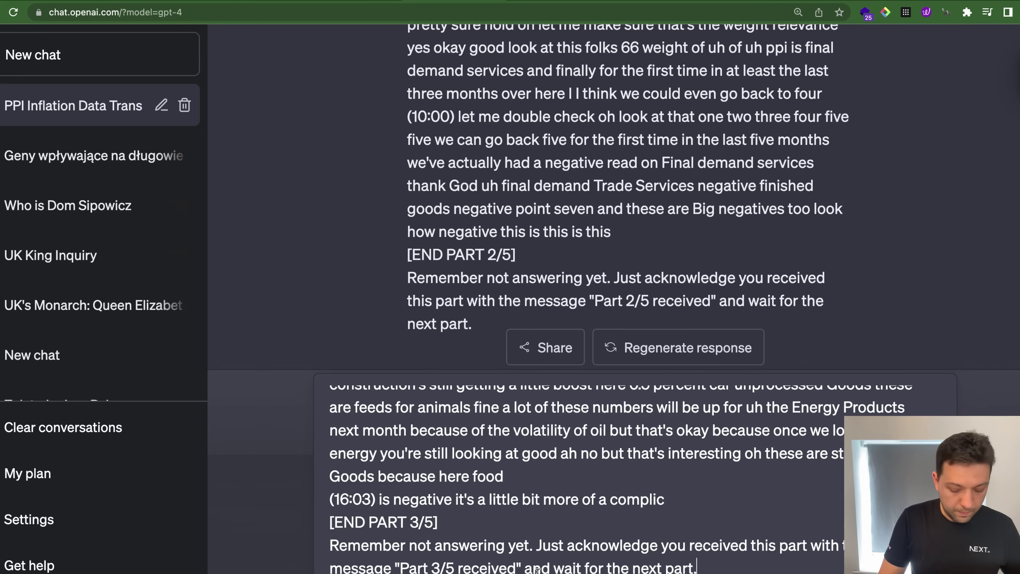
Step: Copy and send parts 4 and 5, finishing the transcript upload
{"action": "key", "text": "ctrl+shift+Tab"}
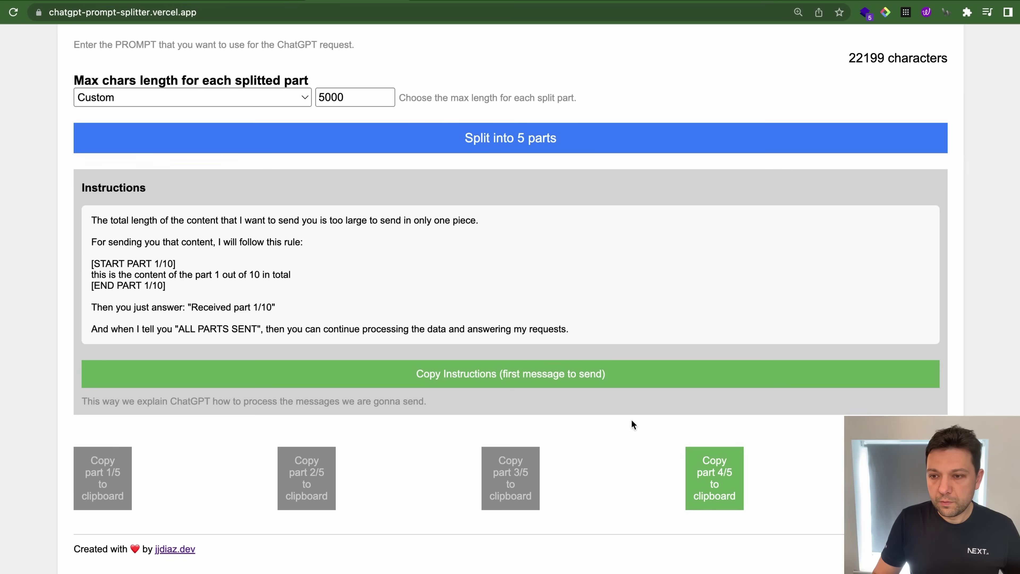
{"action": "left_click", "coordinate": [698, 474]}
{"action": "key", "text": "ctrl+Tab"}
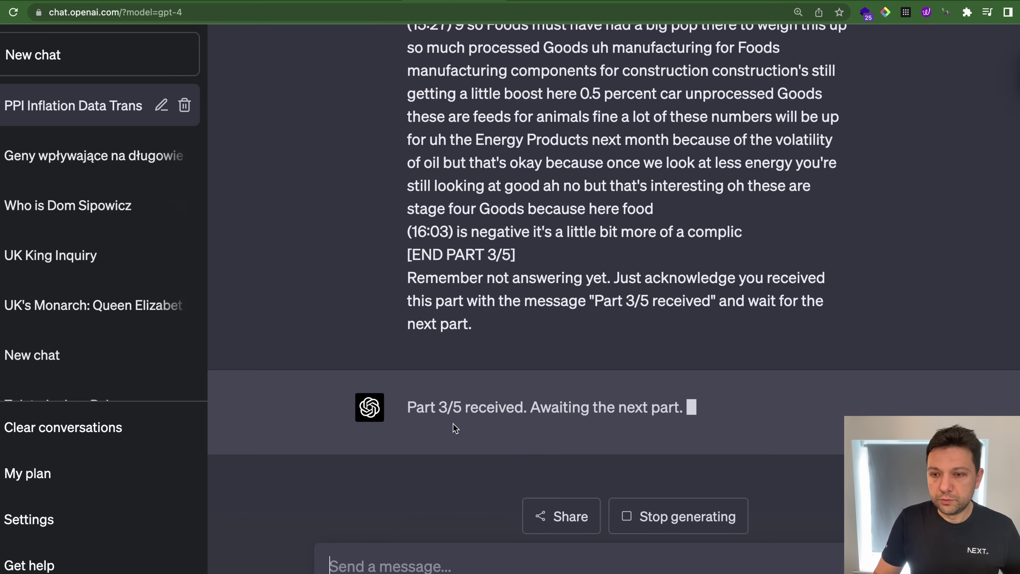
{"action": "key", "text": "super+v"}
{"action": "key", "text": "Return"}
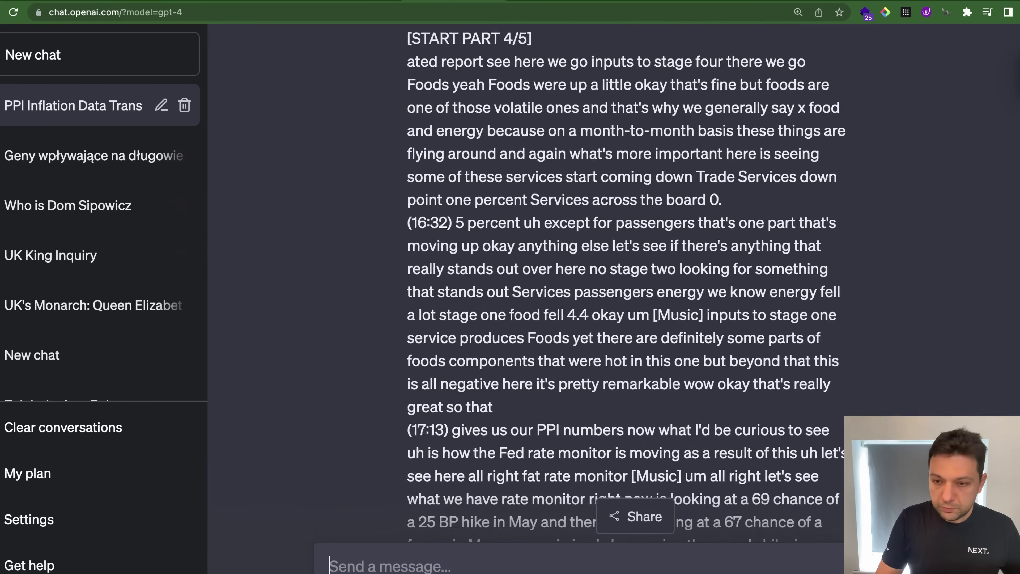
{"action": "key", "text": "ctrl+shift+Tab"}
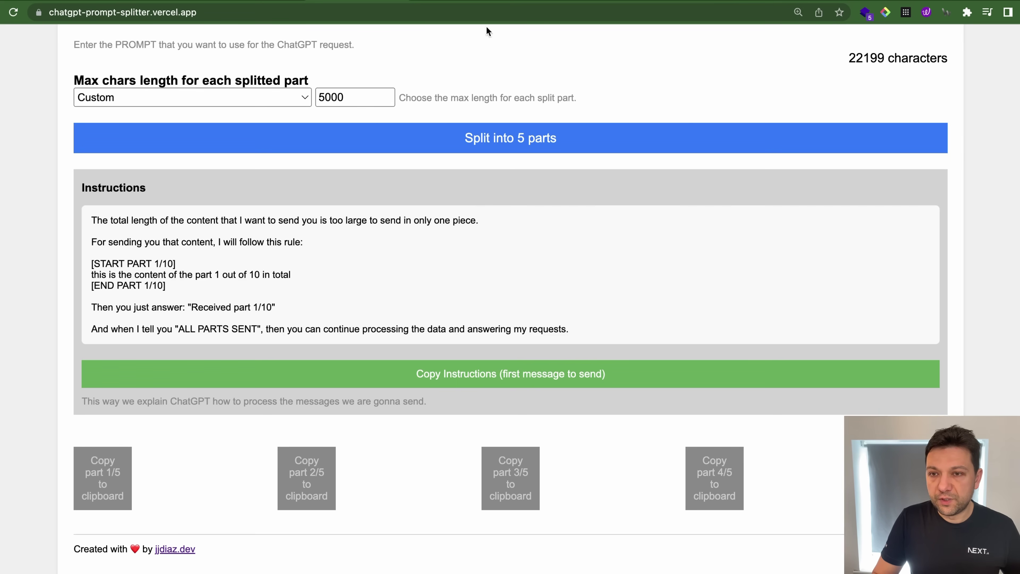
{"action": "key", "text": "ctrl+Tab"}
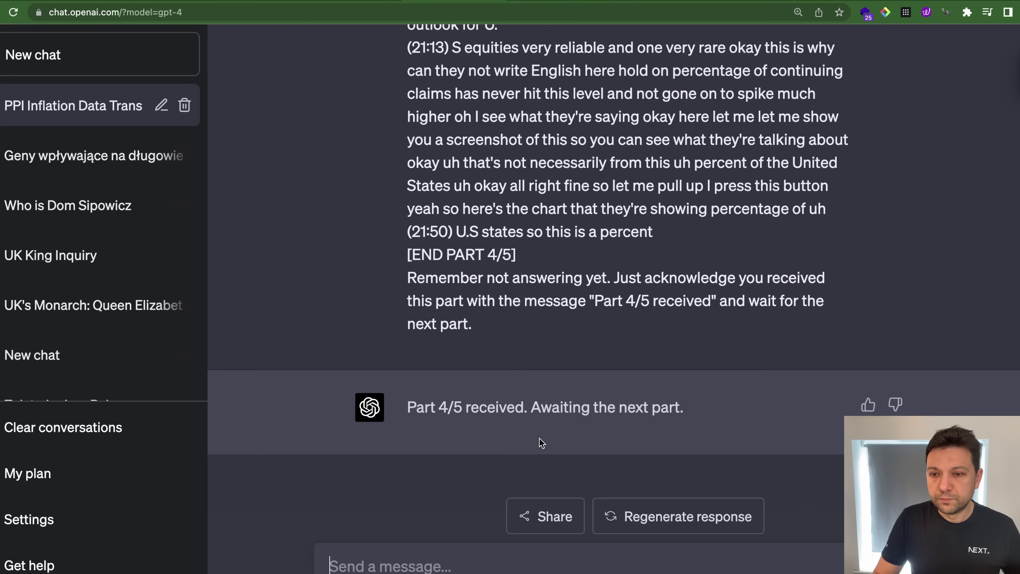
{"action": "key", "text": "super+v"}
{"action": "key", "text": "Return"}
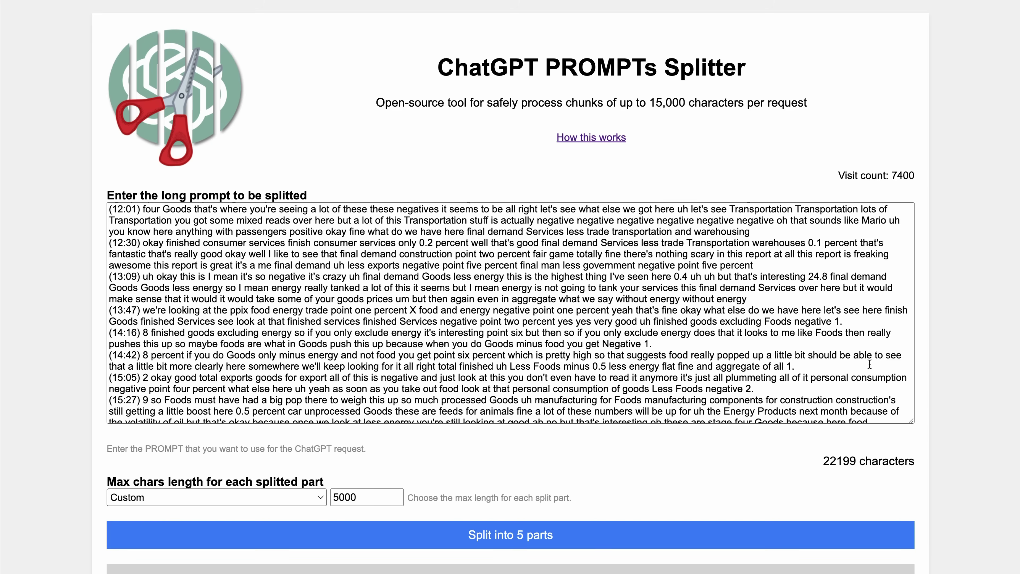
Step: Open the developer's profile and follow its Featured link to the chatgpt-prompt-splitter repository
{"action": "left_click", "coordinate": [901, 178]}
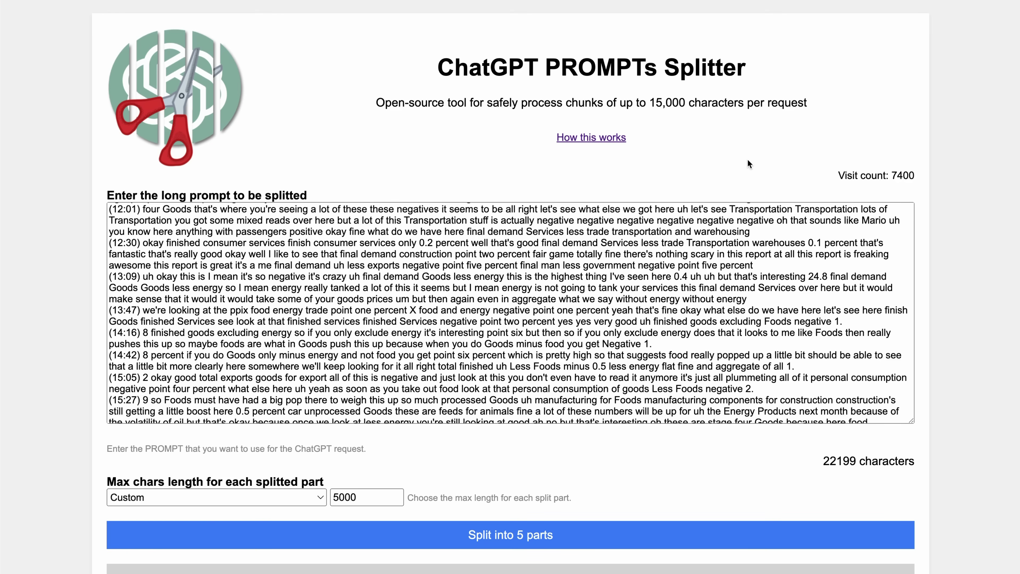
{"action": "scroll", "coordinate": [747, 159], "scroll_direction": "down", "scroll_amount": 3}
{"action": "scroll", "coordinate": [747, 158], "scroll_direction": "up", "scroll_amount": 3}
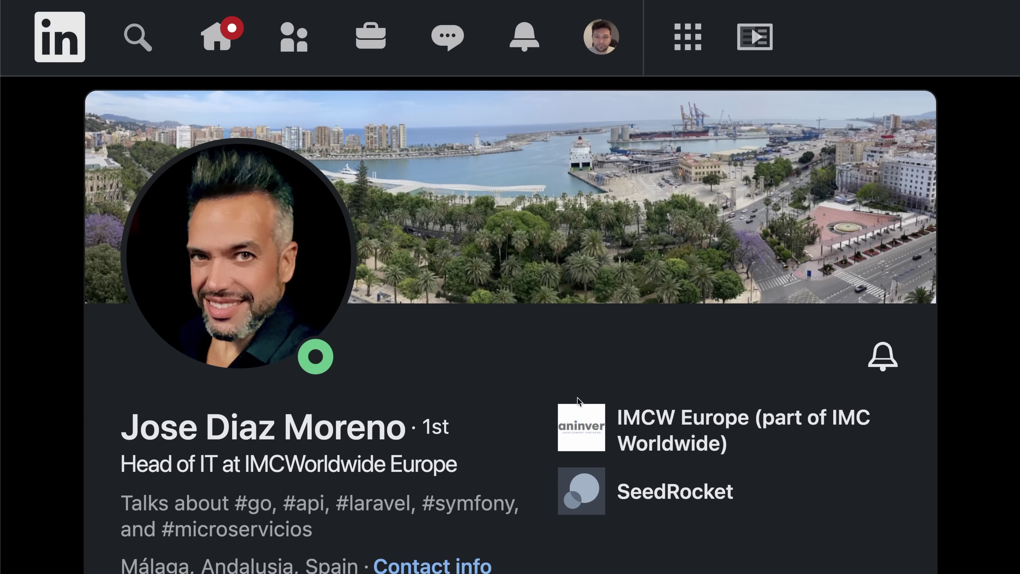
{"action": "scroll", "coordinate": [578, 401], "scroll_direction": "down", "scroll_amount": 2}
{"action": "scroll", "coordinate": [578, 400], "scroll_direction": "up", "scroll_amount": 2}
{"action": "scroll", "coordinate": [578, 398], "scroll_direction": "down", "scroll_amount": 2}
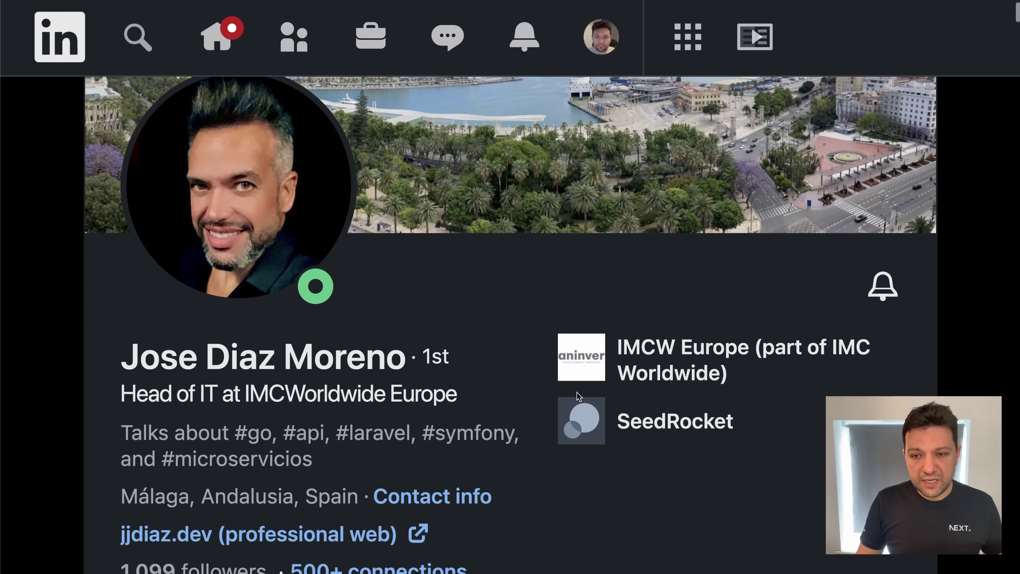
{"action": "scroll", "coordinate": [686, 303], "scroll_direction": "down", "scroll_amount": 10}
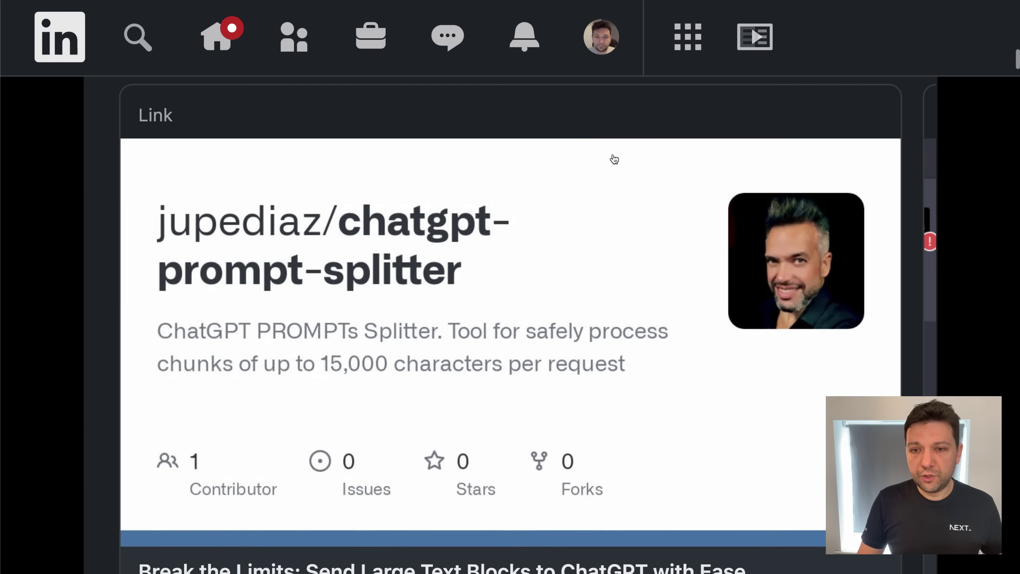
{"action": "scroll", "coordinate": [474, 273], "scroll_direction": "down", "scroll_amount": 1}
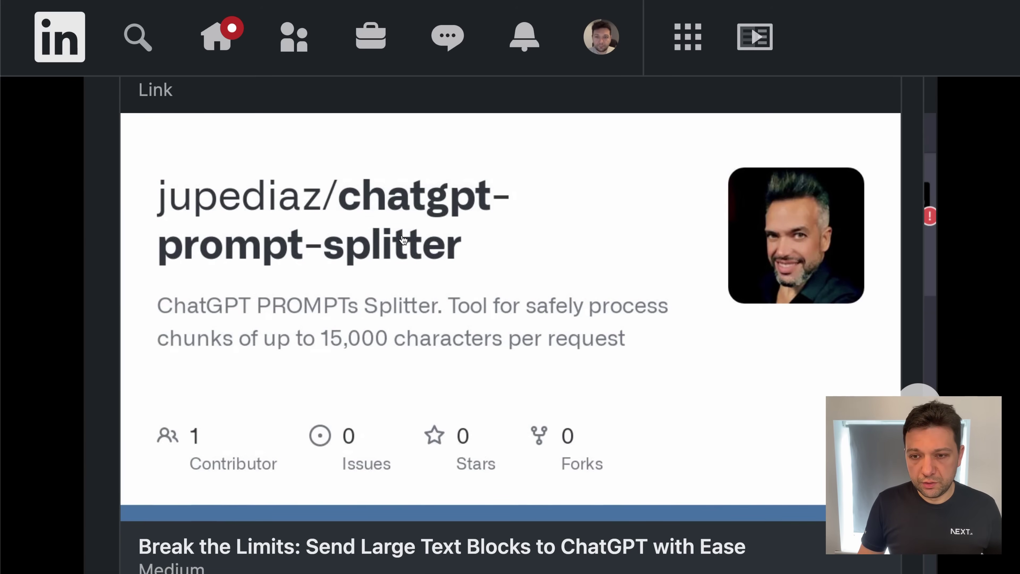
{"action": "left_click", "coordinate": [443, 253]}
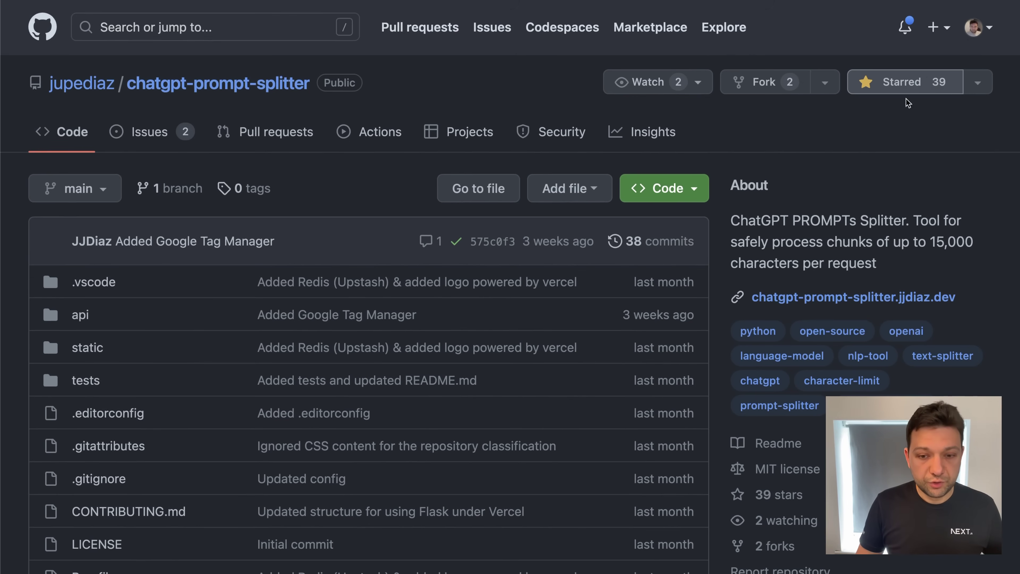
Step: Scroll down the chatgpt-prompt-splitter repository page to read its README
{"action": "scroll", "coordinate": [811, 157], "scroll_direction": "down", "scroll_amount": 10}
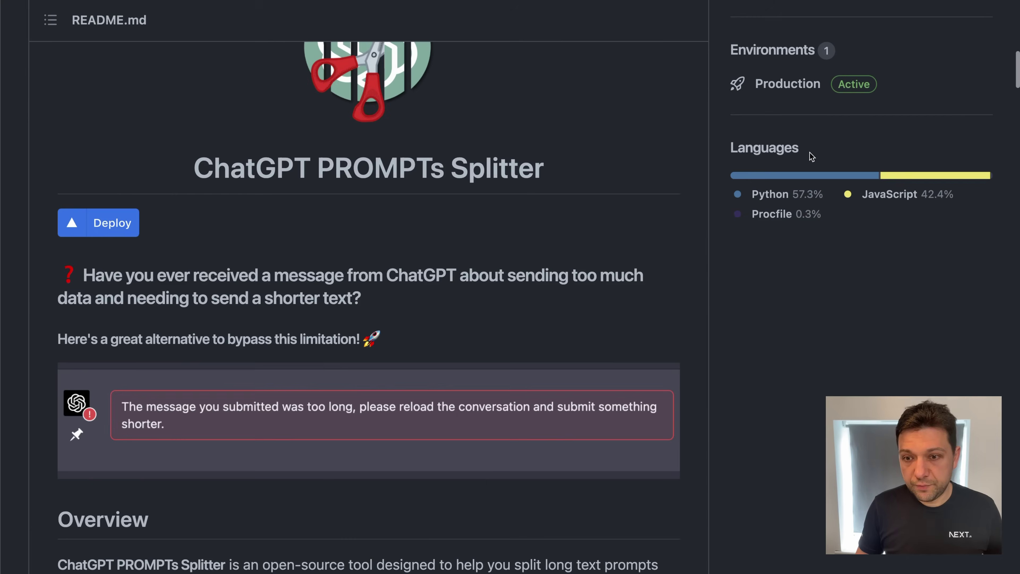
{"action": "scroll", "coordinate": [811, 157], "scroll_direction": "down", "scroll_amount": 2}
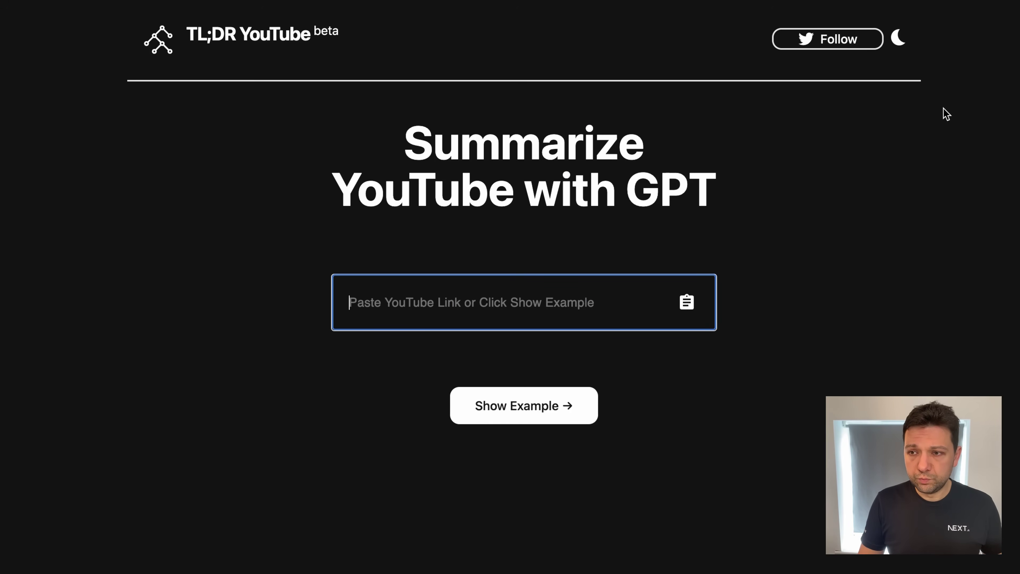
Step: Try the light/dark theme toggle, then edit the video URL to load its TL;DR summary
{"action": "left_click", "coordinate": [898, 37]}
{"action": "left_click", "coordinate": [899, 38]}
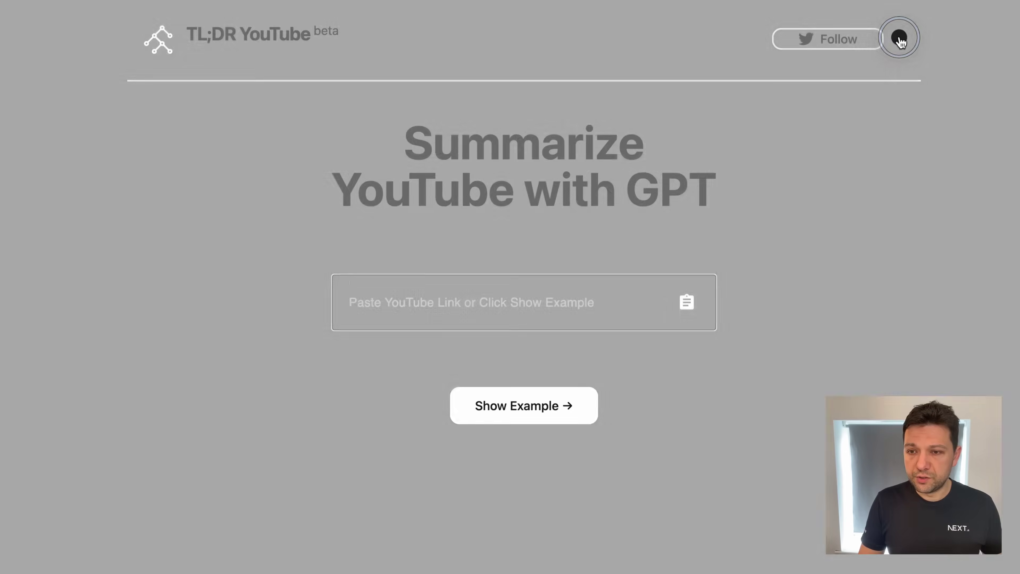
{"action": "scroll", "coordinate": [1008, 346], "scroll_direction": "down", "scroll_amount": 10}
{"action": "scroll", "coordinate": [605, 227], "scroll_direction": "up", "scroll_amount": 10}
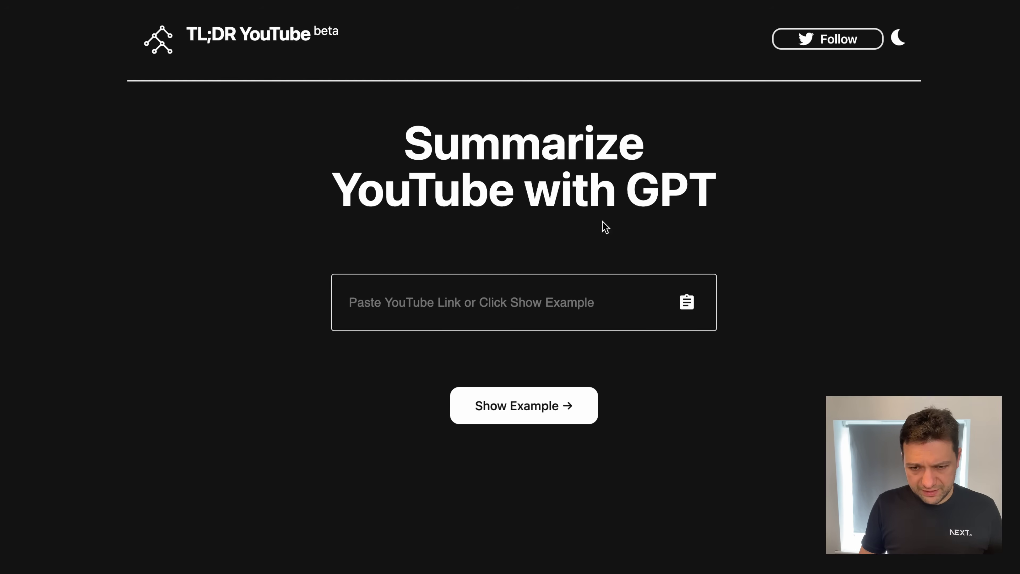
{"action": "left_click_drag", "start_coordinate": [419, 144], "coordinate": [751, 218]}
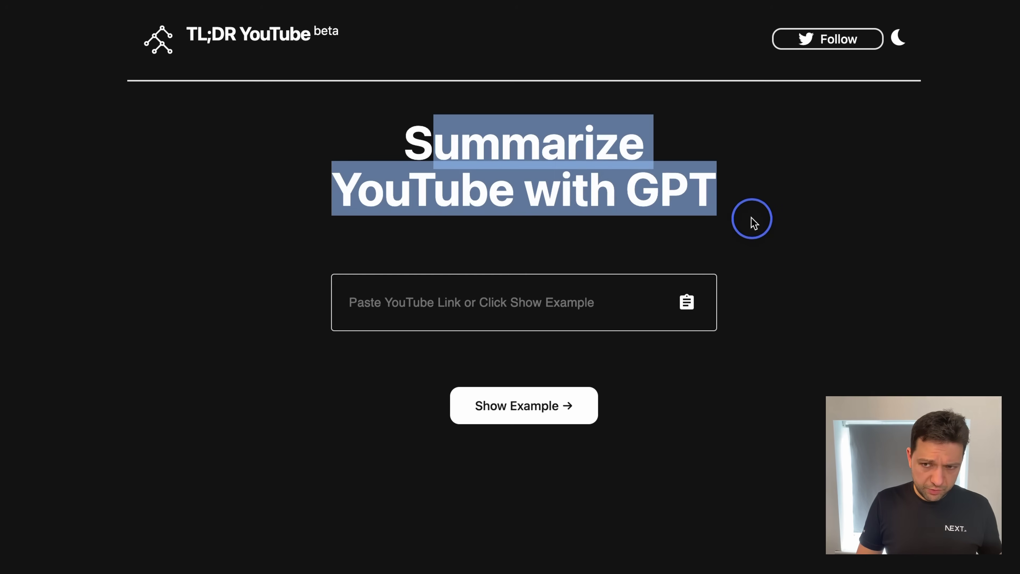
{"action": "left_click", "coordinate": [818, 211]}
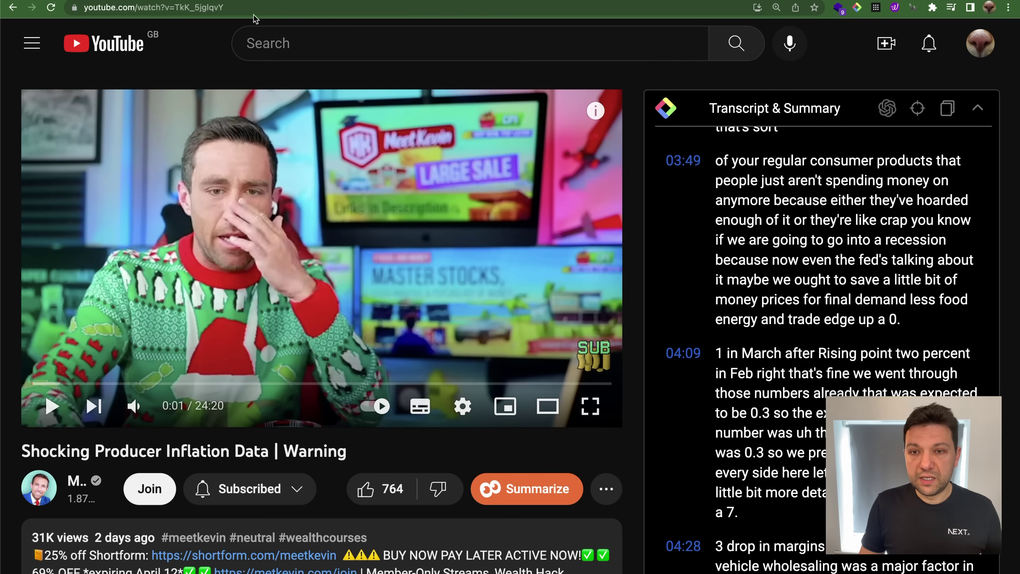
{"action": "left_click", "coordinate": [252, 9]}
{"action": "key", "text": "super+c"}
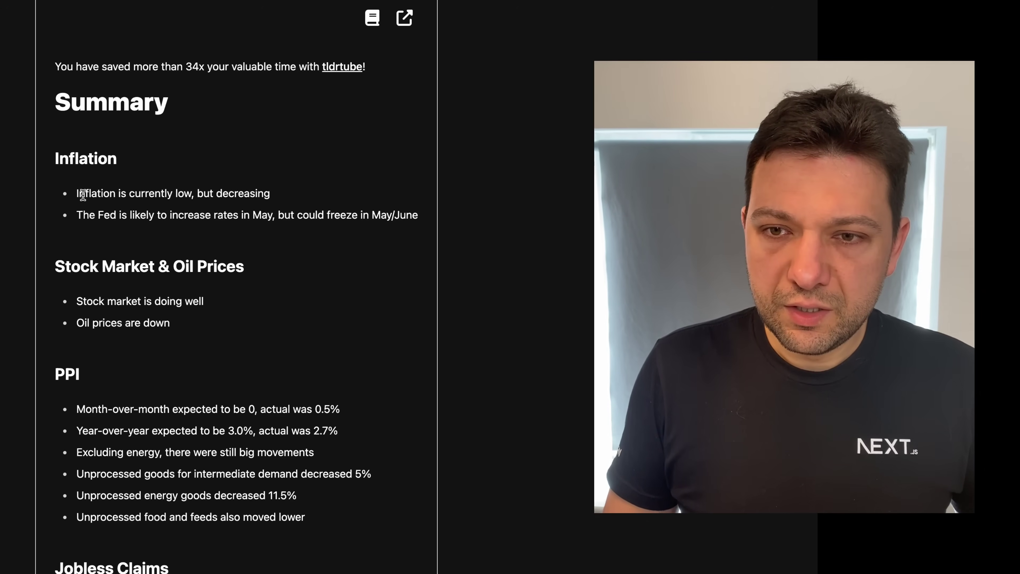
Step: Read through the Inflation, Stock Market & Oil Prices, Fed rates and PPI summary bullets
{"action": "left_click_drag", "start_coordinate": [73, 151], "coordinate": [225, 235]}
{"action": "left_click_drag", "start_coordinate": [170, 333], "coordinate": [191, 326]}
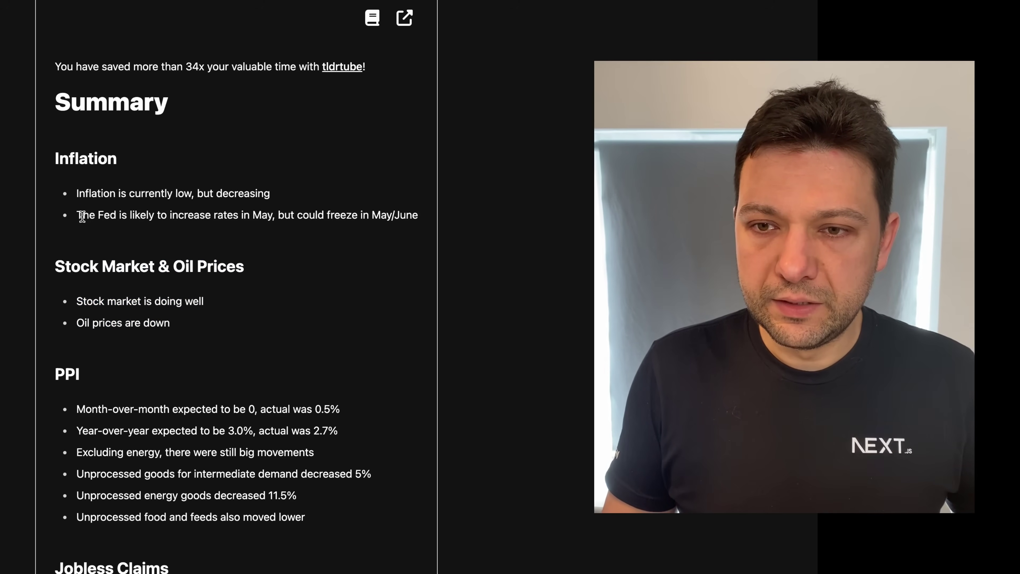
{"action": "left_click_drag", "start_coordinate": [82, 216], "coordinate": [354, 210]}
{"action": "left_click", "coordinate": [391, 221]}
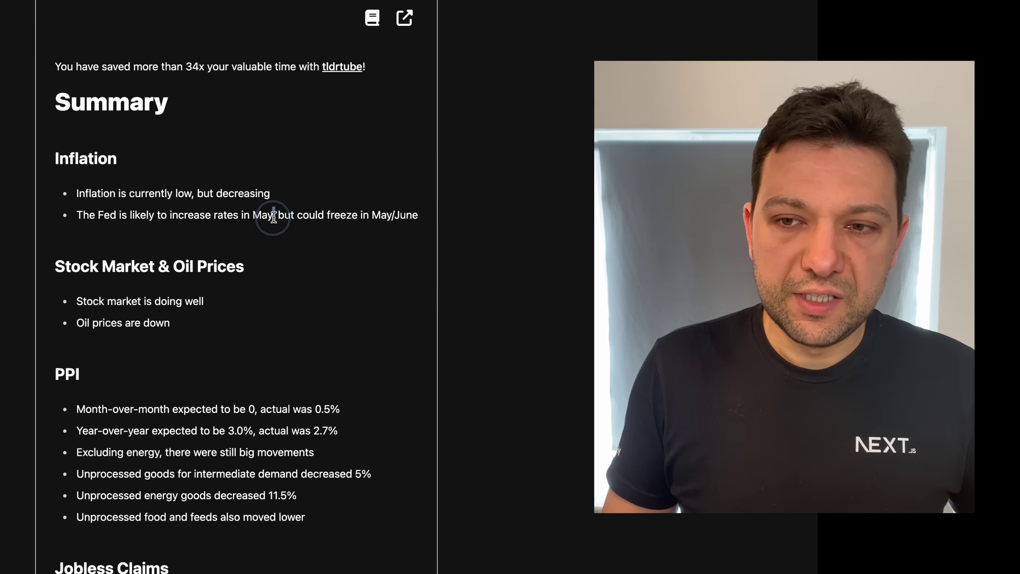
{"action": "left_click", "coordinate": [346, 213]}
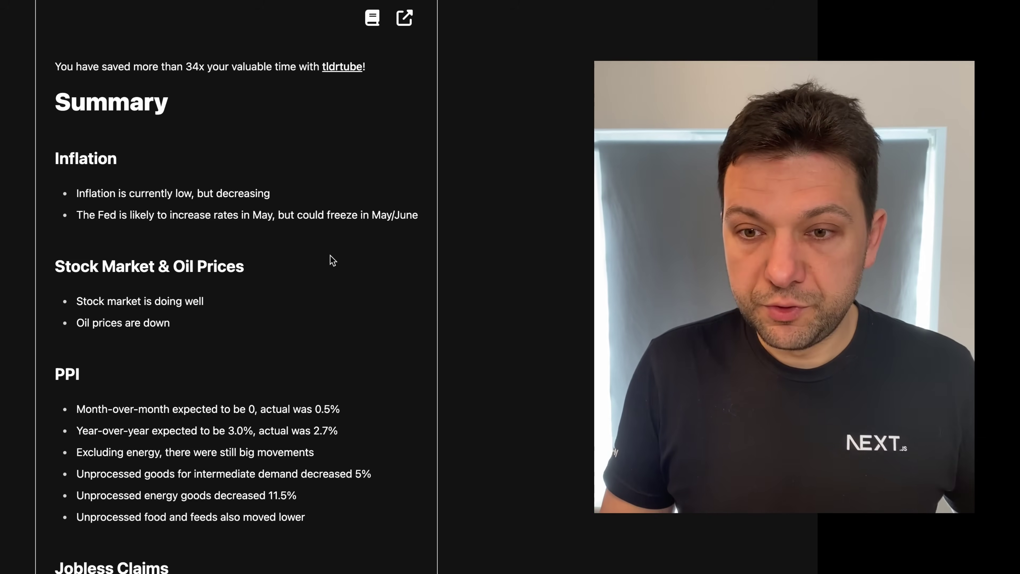
{"action": "scroll", "coordinate": [317, 273], "scroll_direction": "down", "scroll_amount": 2}
{"action": "left_click_drag", "start_coordinate": [164, 336], "coordinate": [284, 469]}
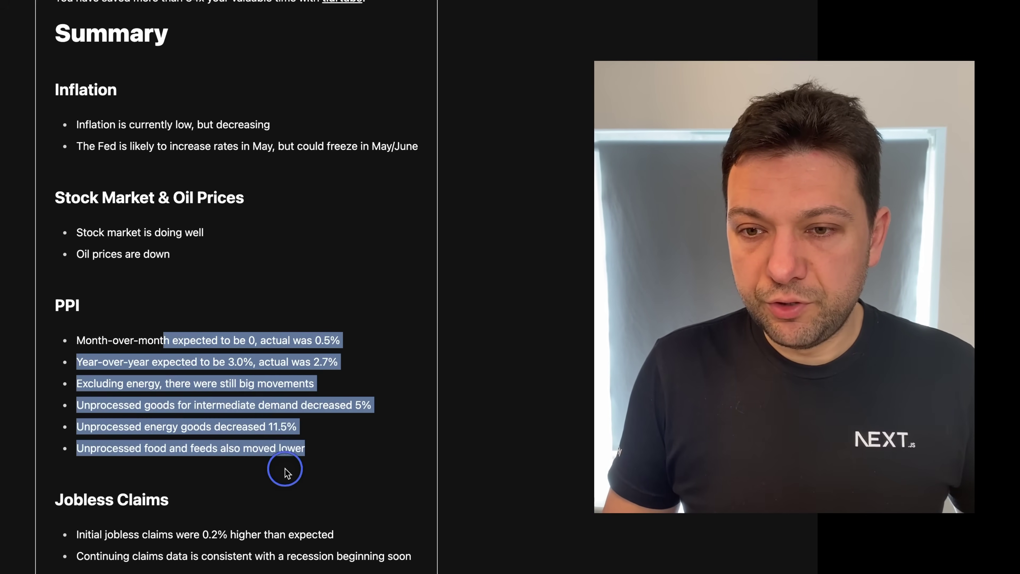
{"action": "left_click", "coordinate": [289, 470]}
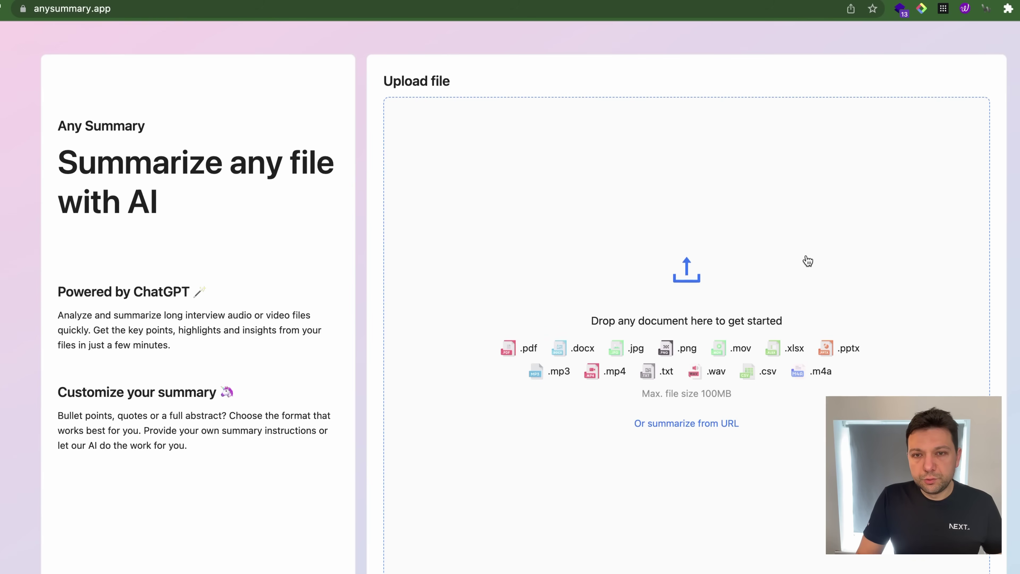
Step: Summarise the YouTube video in AnySummary by pasting its link into the URL option
{"action": "left_click", "coordinate": [696, 425]}
{"action": "left_click", "coordinate": [592, 362]}
{"action": "key", "text": "super+v"}
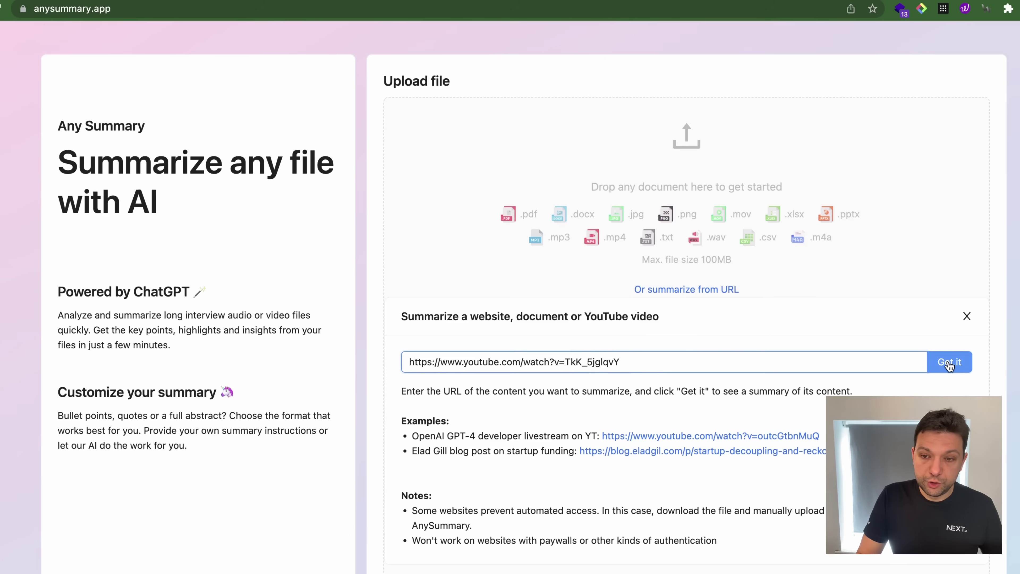
{"action": "left_click", "coordinate": [949, 362]}
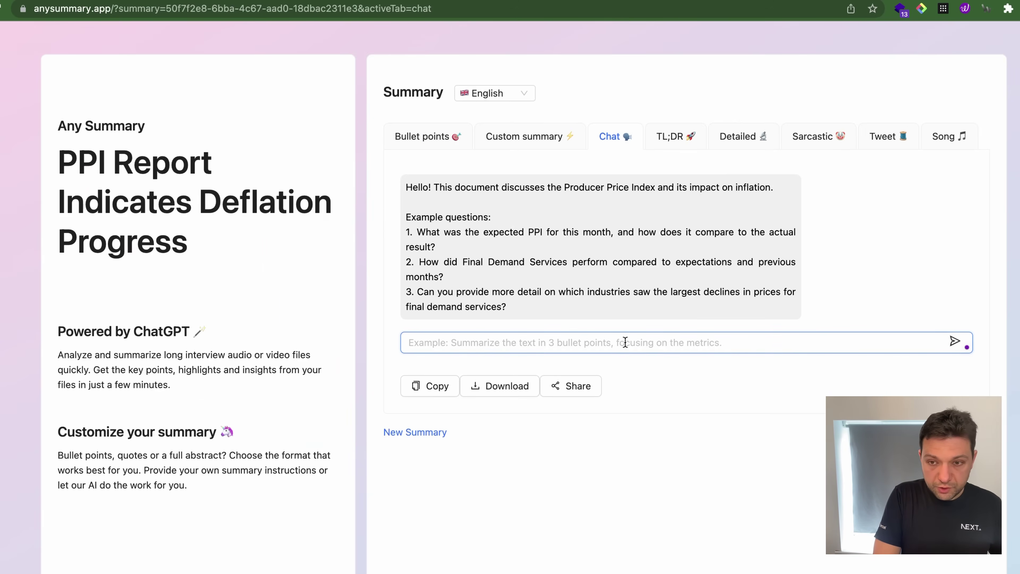
Step: Ask AnySummary's chat 'FED rate hike?' and highlight its reply
{"action": "type", "text": "what's the rate hi"}
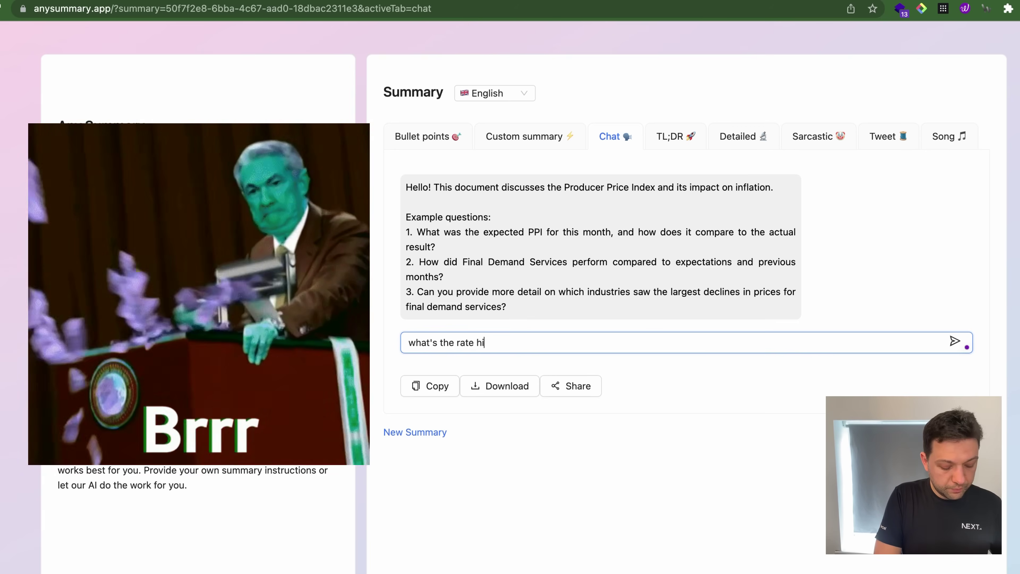
{"action": "key", "text": "BackSpace"}
{"action": "key", "text": "BackSpace"}
{"action": "key", "text": "BackSpace"}
{"action": "key", "text": "BackSpace"}
{"action": "key", "text": "BackSpace"}
{"action": "key", "text": "BackSpace"}
{"action": "key", "text": "BackSpace"}
{"action": "type", "text": "FE"}
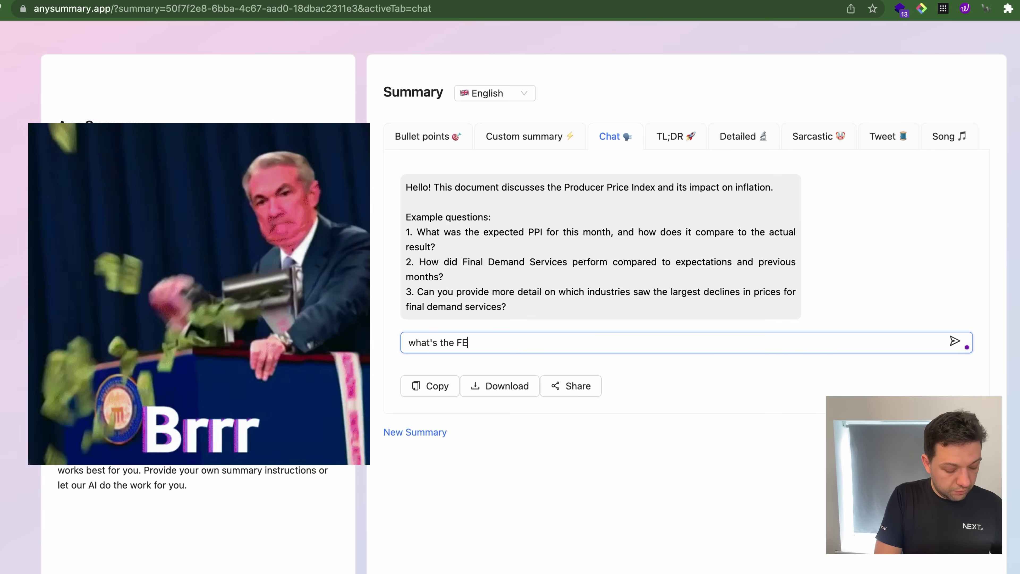
{"action": "type", "text": "D rate hike?"}
{"action": "key", "text": "Return"}
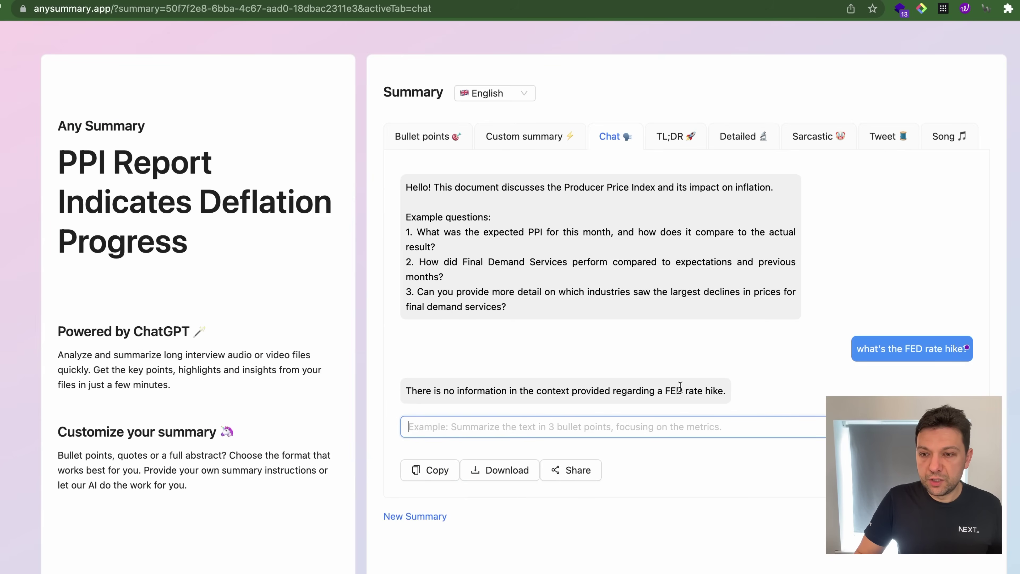
{"action": "left_click_drag", "start_coordinate": [723, 390], "coordinate": [492, 395]}
{"action": "left_click", "coordinate": [579, 396]}
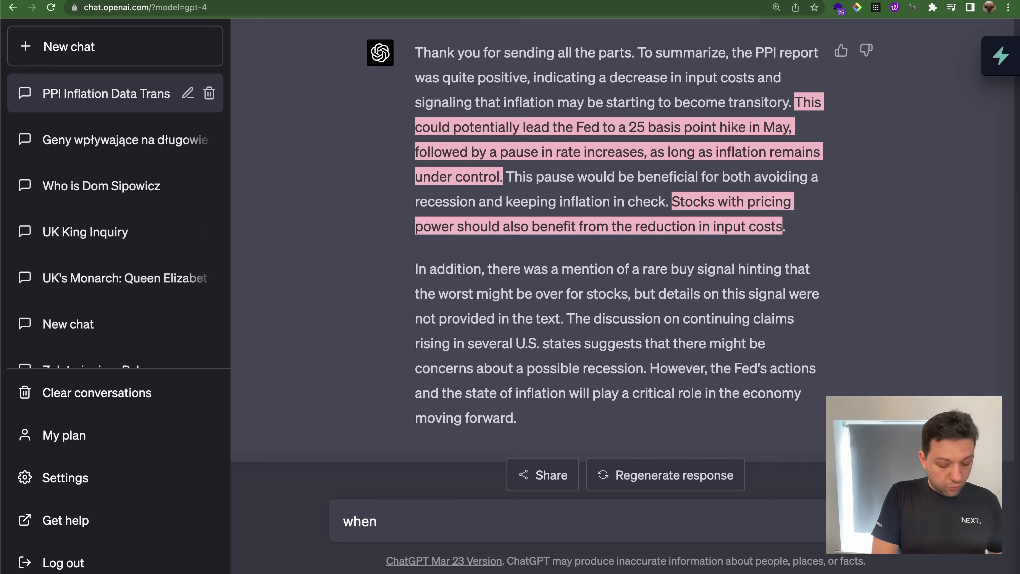
Step: Ask ChatGPT whether the speaker mentioned 25 basis points, then stop the reply
{"action": "type", "text": "Kevin mentioned "}
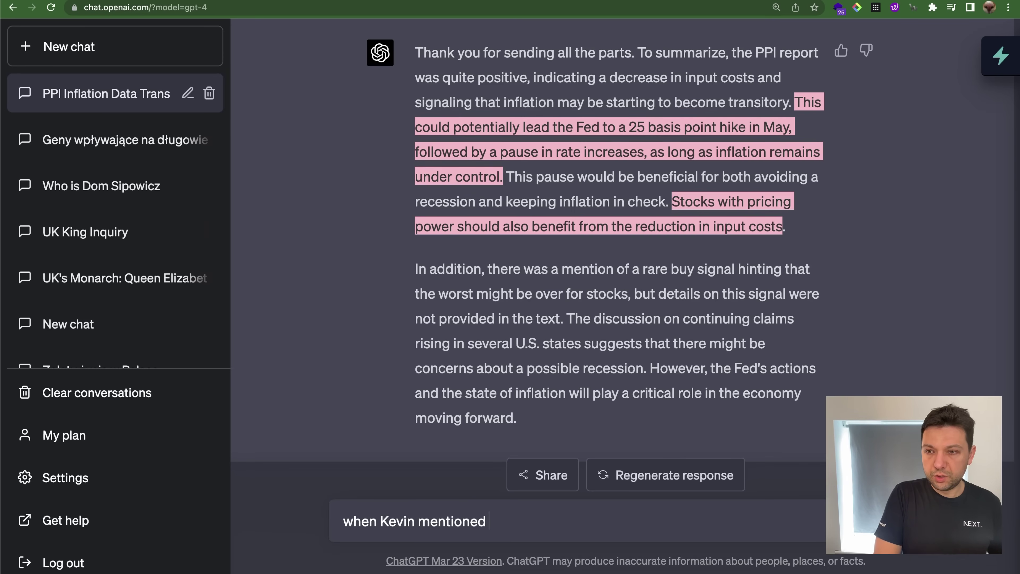
{"action": "type", "text": "25 bas"}
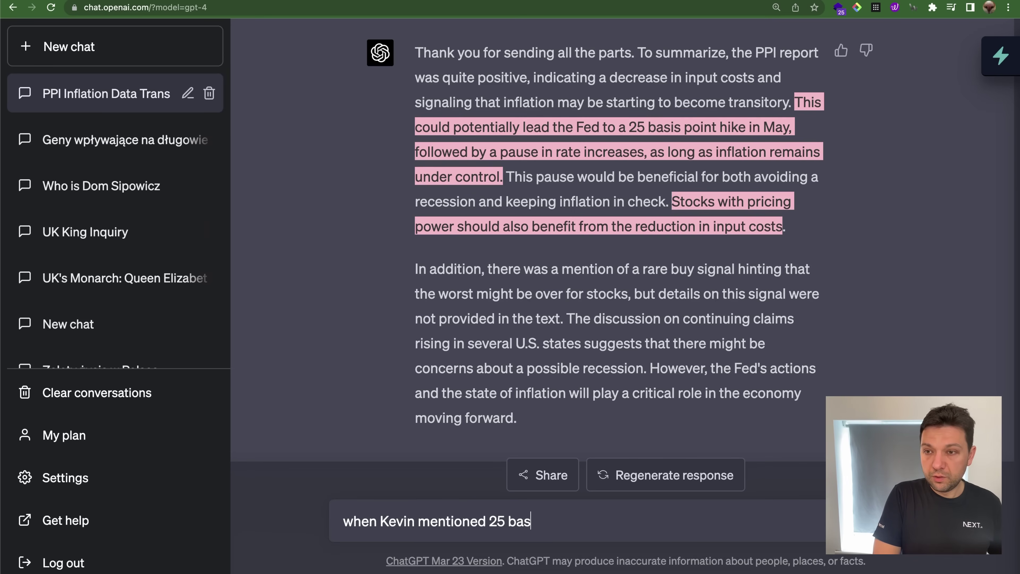
{"action": "type", "text": "is points?"}
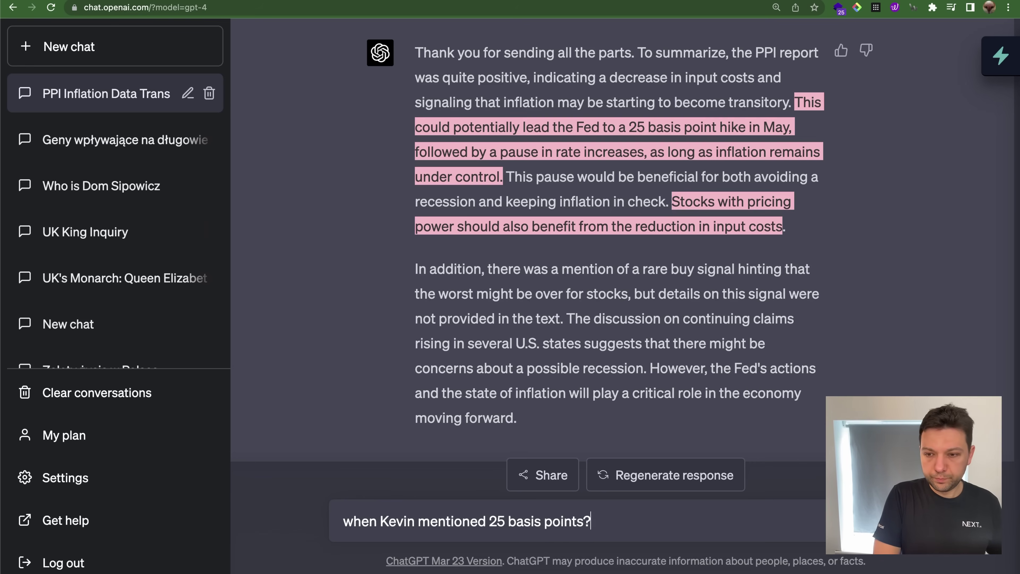
{"action": "key", "text": "Return"}
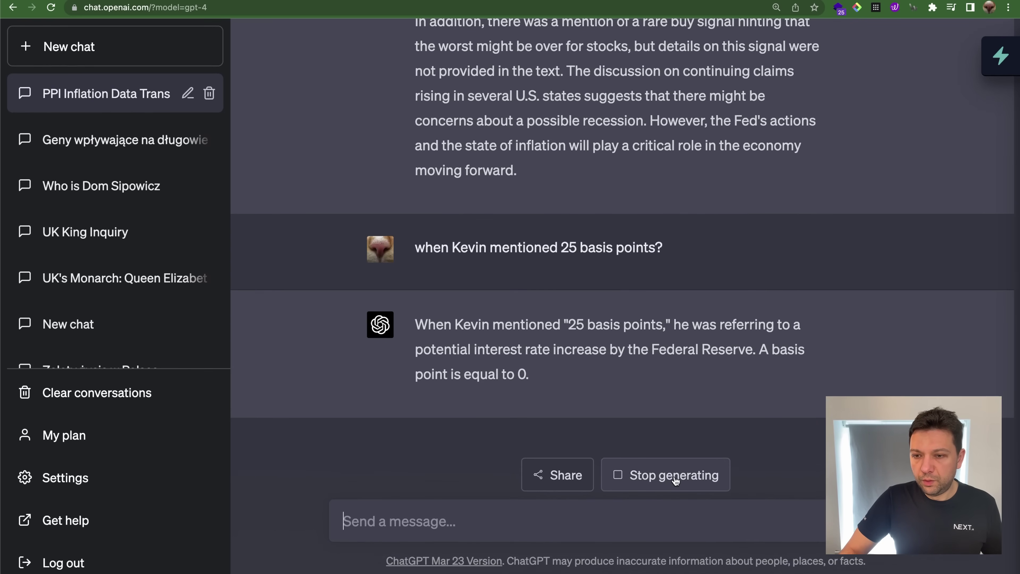
{"action": "left_click", "coordinate": [669, 483]}
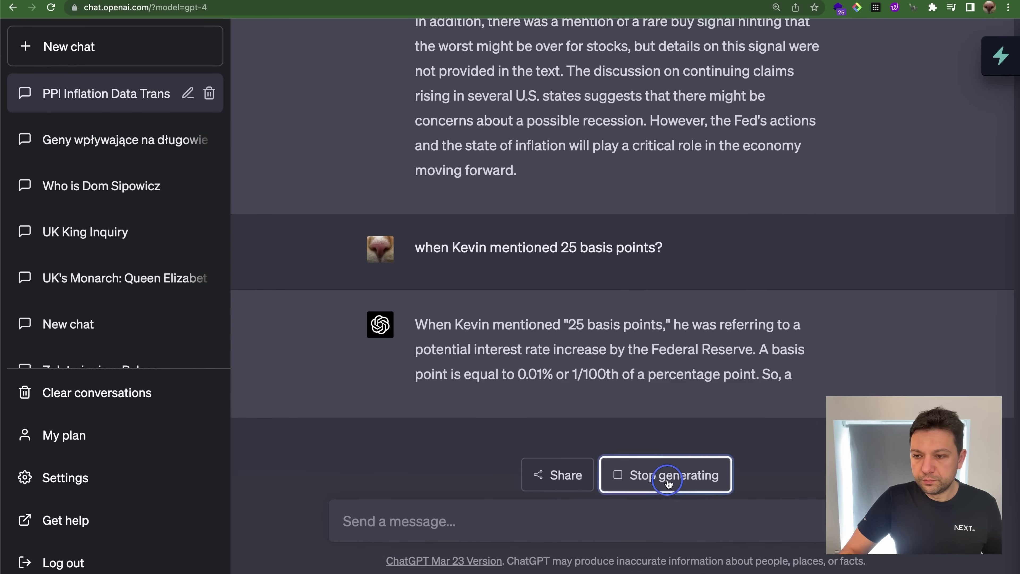
{"action": "left_click", "coordinate": [640, 520]}
Step: Ask for the time stamp in the transcription and select the returned 18:01 timestamp
{"action": "type", "text": "no I mean"}
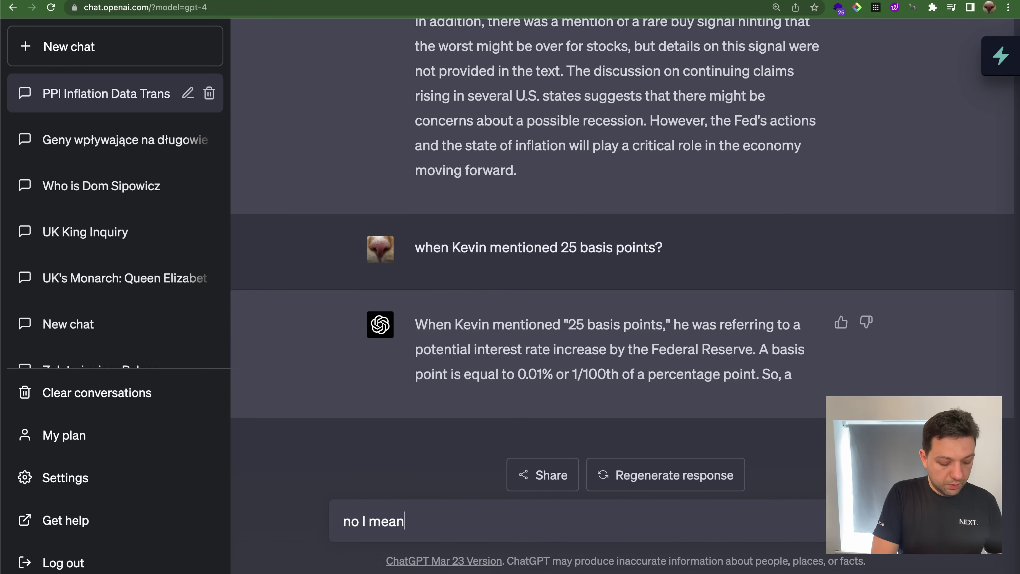
{"action": "type", "text": " time stamp in "}
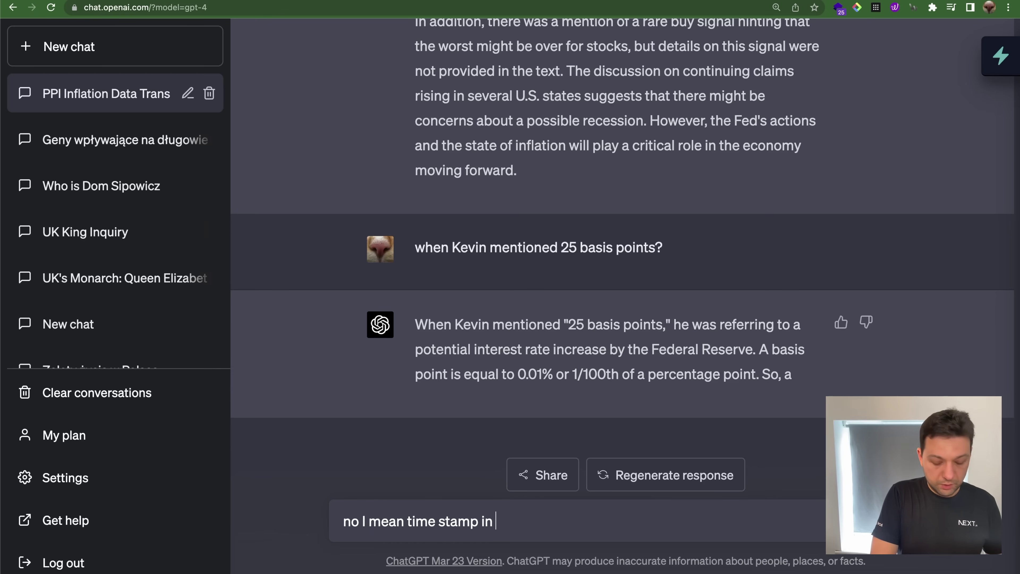
{"action": "type", "text": "transc"}
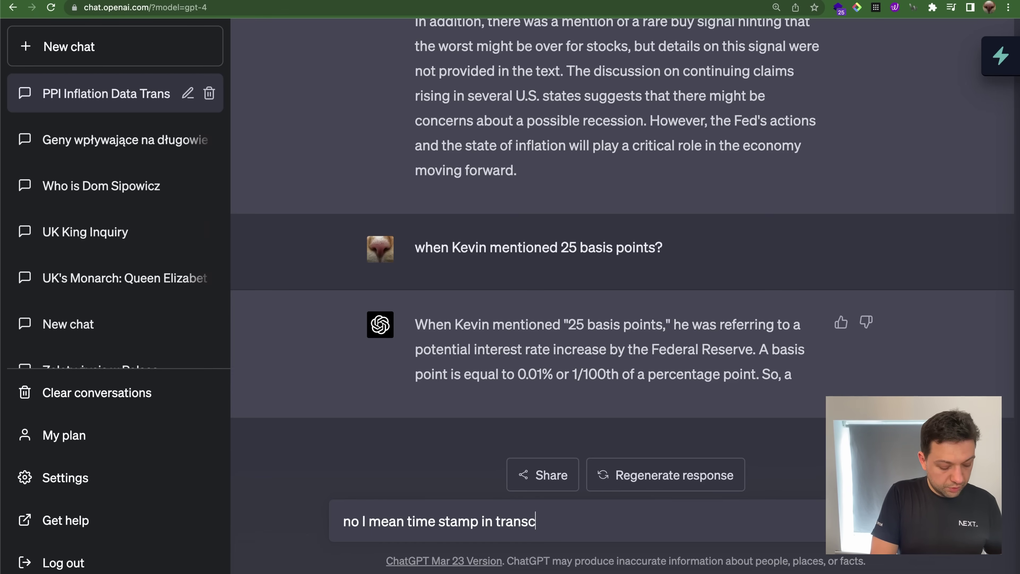
{"action": "type", "text": "ription"}
{"action": "key", "text": "Return"}
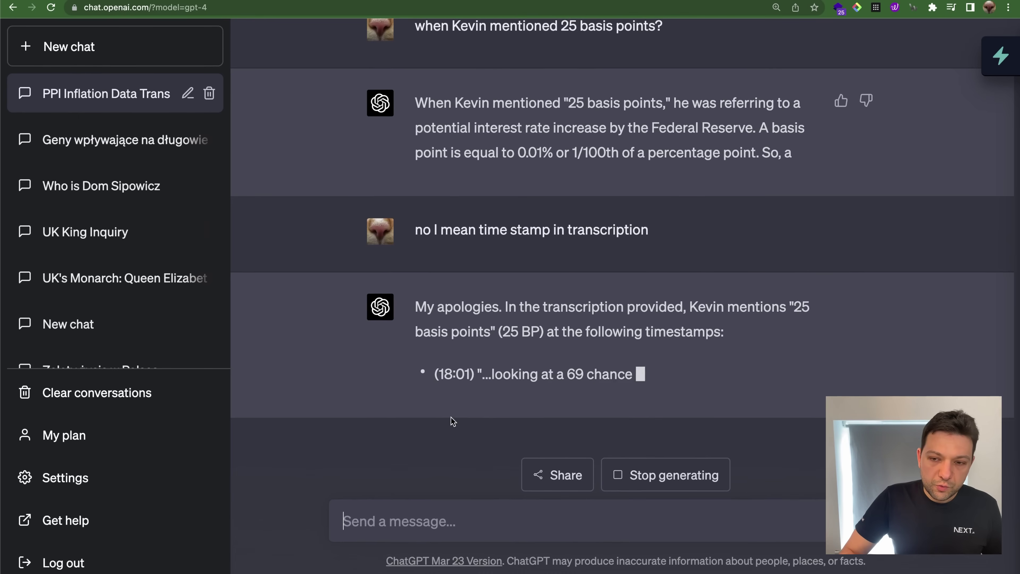
{"action": "left_click_drag", "start_coordinate": [436, 373], "coordinate": [472, 377]}
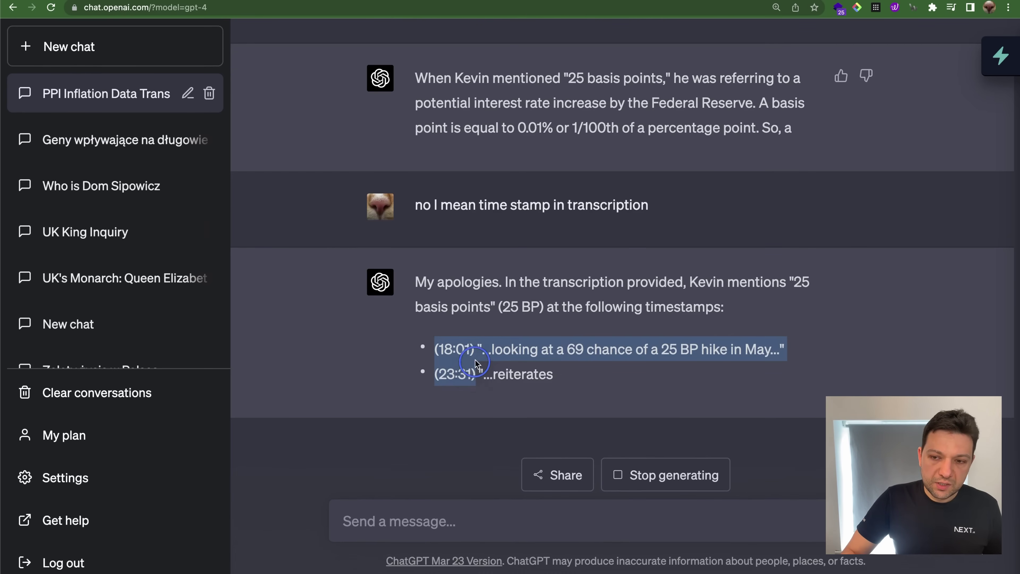
{"action": "left_click_drag", "start_coordinate": [475, 362], "coordinate": [476, 350]}
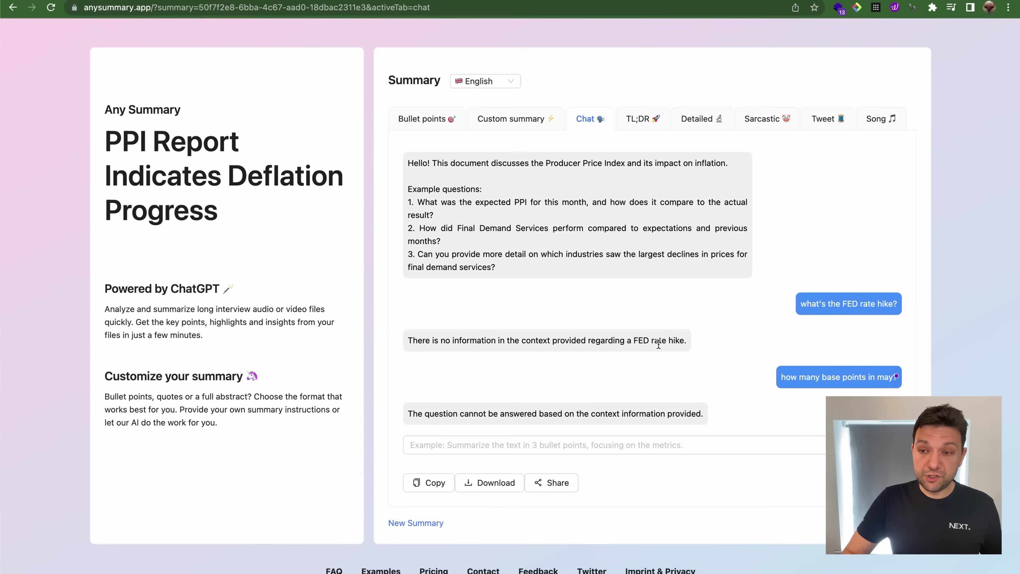
{"action": "left_click_drag", "start_coordinate": [668, 340], "coordinate": [527, 341]}
{"action": "left_click", "coordinate": [528, 341]}
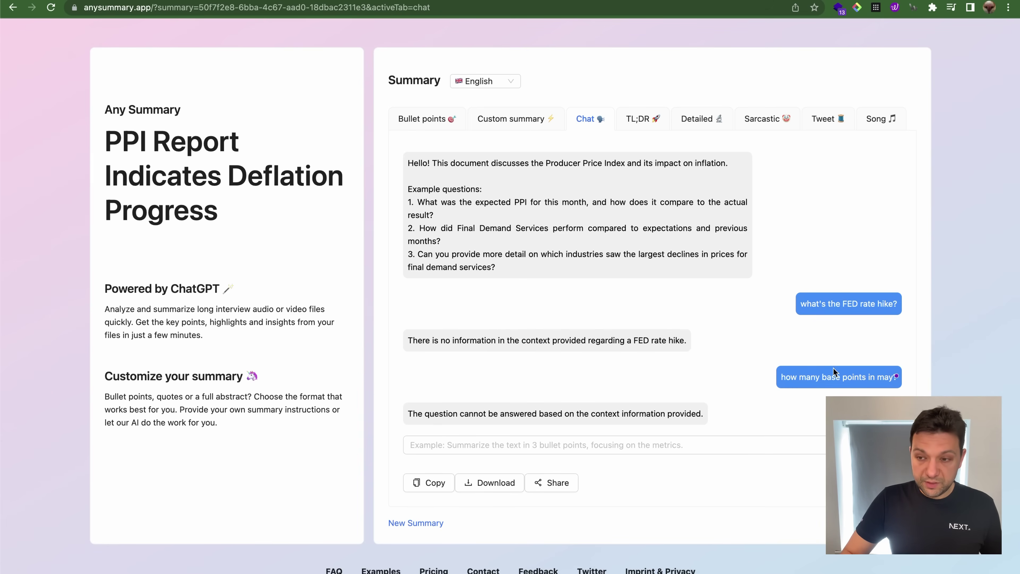
{"action": "left_click_drag", "start_coordinate": [815, 377], "coordinate": [869, 377]}
{"action": "left_click", "coordinate": [875, 392]}
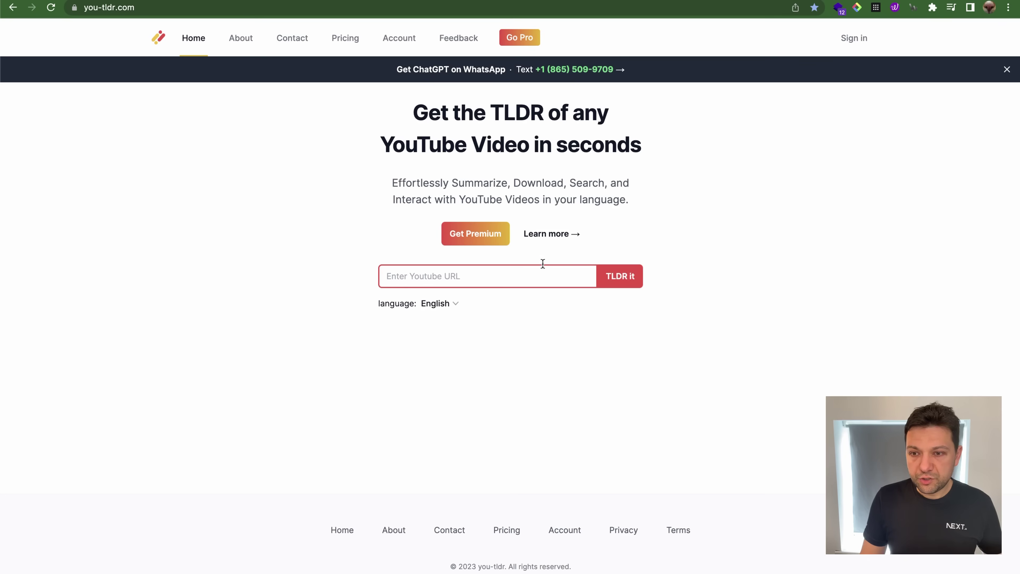
Step: Load the pasted YouTube link in you-tldr.com with 'TLDR it'
{"action": "left_click", "coordinate": [524, 276]}
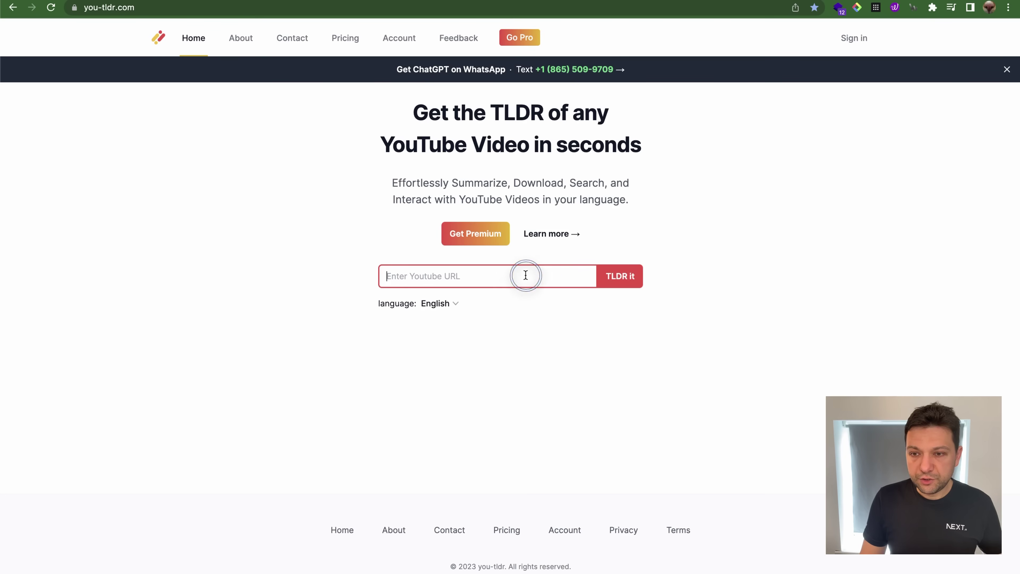
{"action": "type", "text": "https://www.youtube.com/watch?v=TkK_5jglqvY"}
{"action": "left_click", "coordinate": [629, 285]}
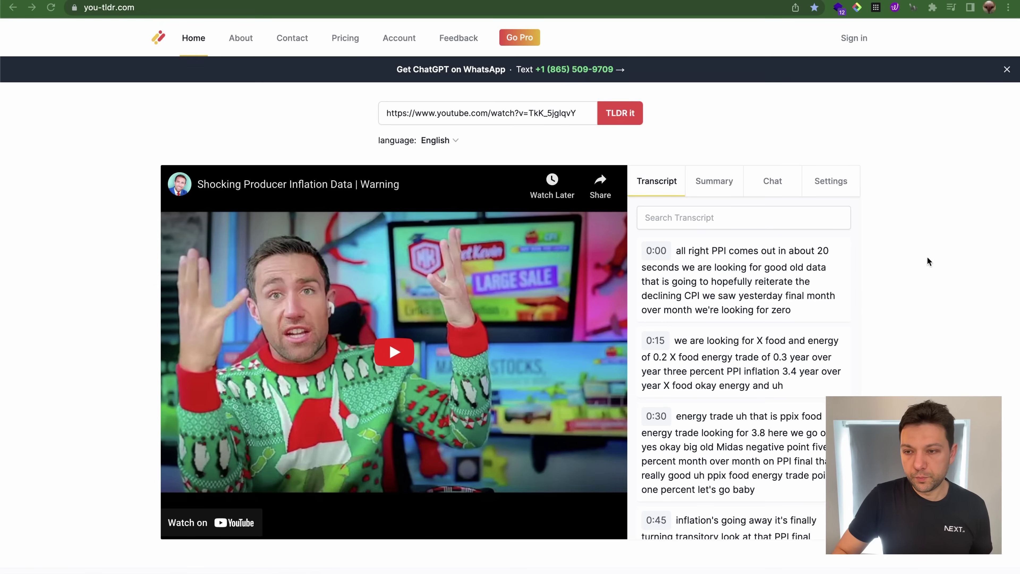
Step: Scroll through the video's timestamped transcript
{"action": "scroll", "coordinate": [827, 321], "scroll_direction": "down", "scroll_amount": 20}
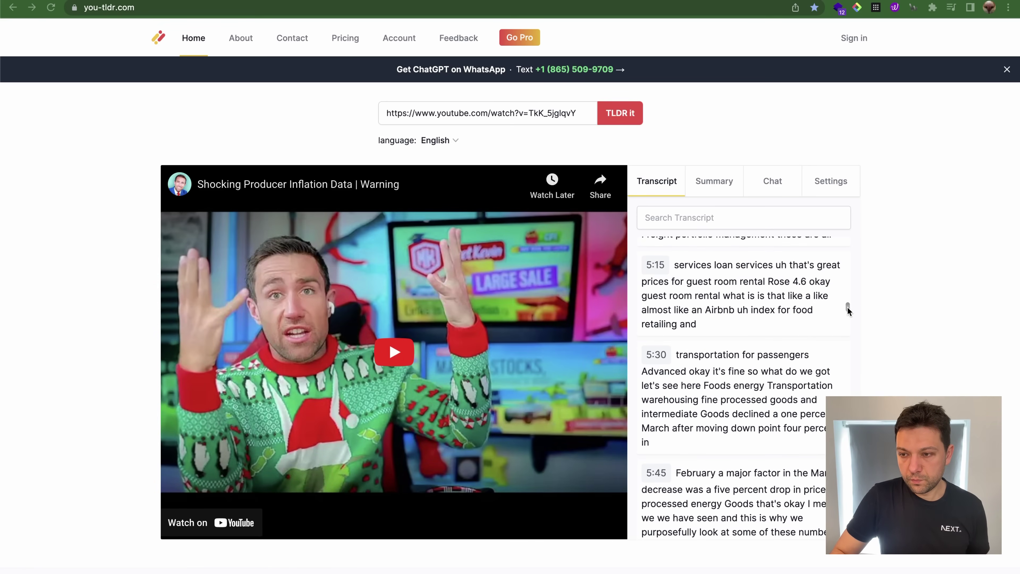
{"action": "scroll", "coordinate": [847, 316], "scroll_direction": "down", "scroll_amount": 5}
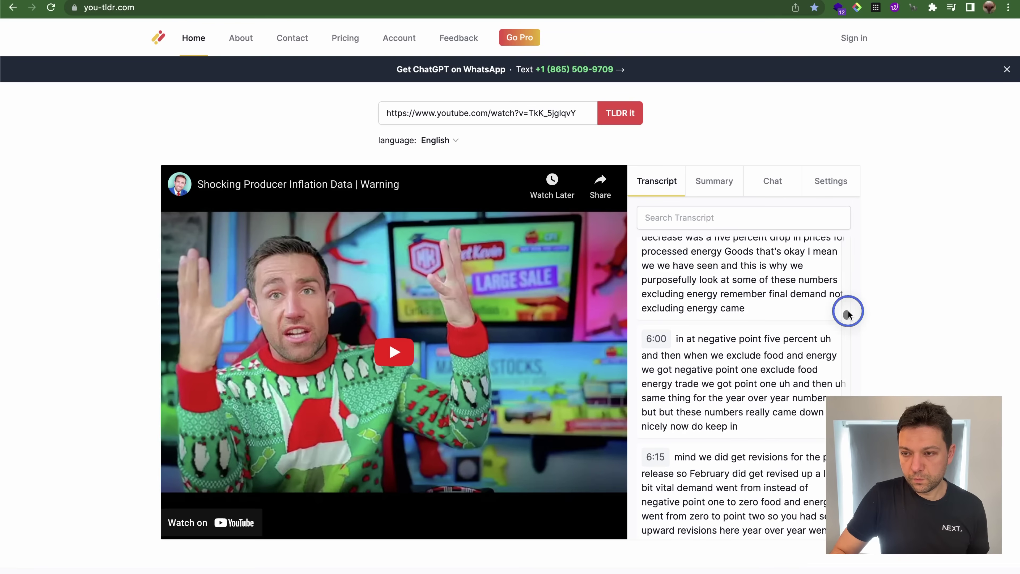
{"action": "left_click_drag", "start_coordinate": [847, 313], "coordinate": [830, 527]}
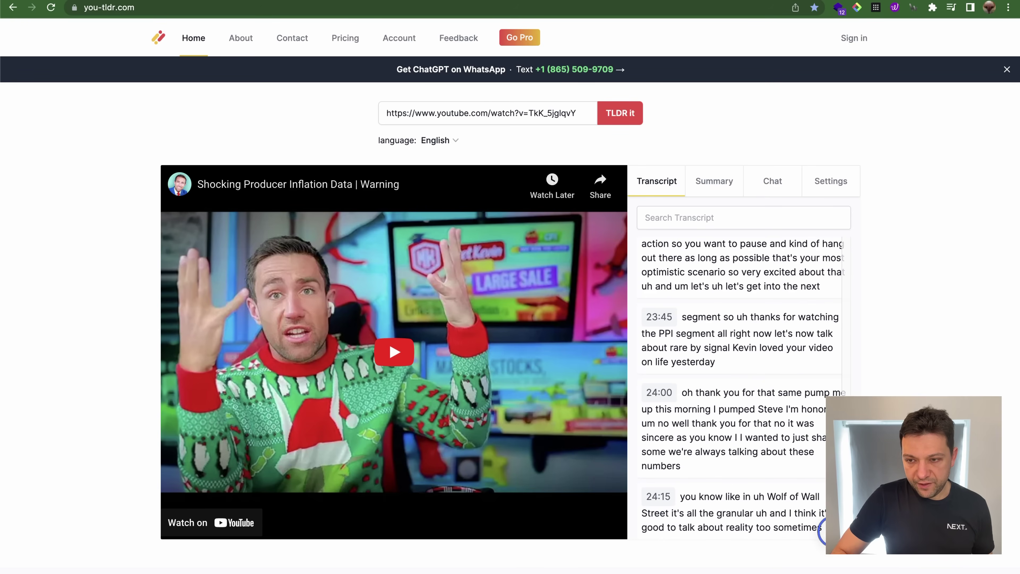
{"action": "left_click", "coordinate": [714, 181]}
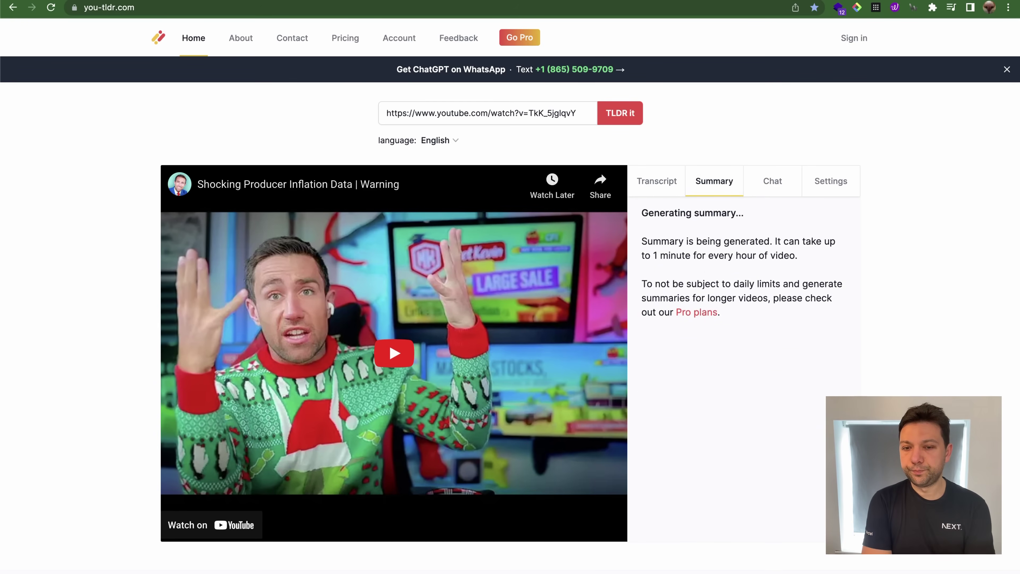
Step: Scroll up and down through the generated video summary
{"action": "scroll", "coordinate": [750, 326], "scroll_direction": "up", "scroll_amount": 10}
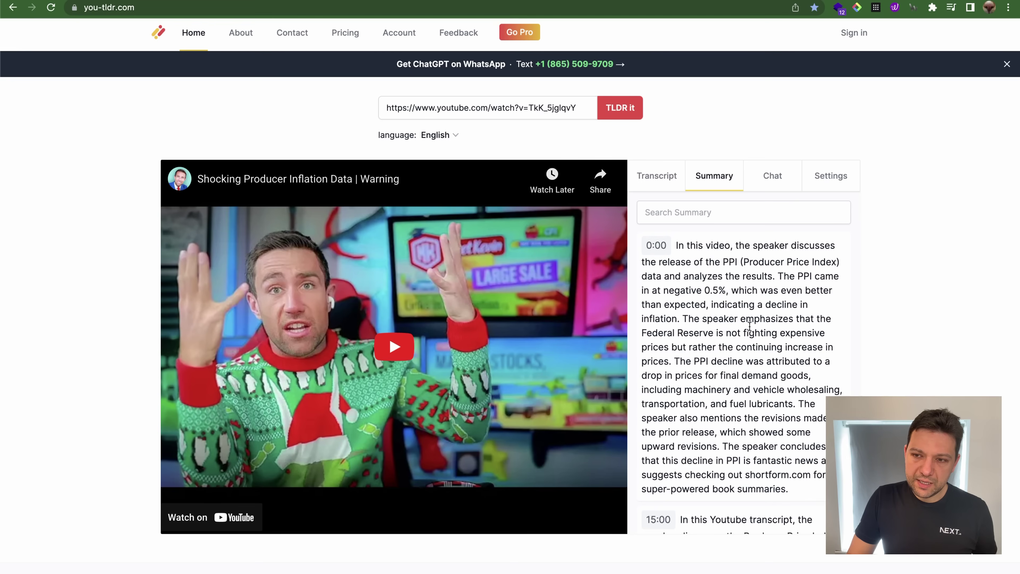
{"action": "scroll", "coordinate": [751, 301], "scroll_direction": "down", "scroll_amount": 2}
{"action": "scroll", "coordinate": [752, 301], "scroll_direction": "up", "scroll_amount": 2}
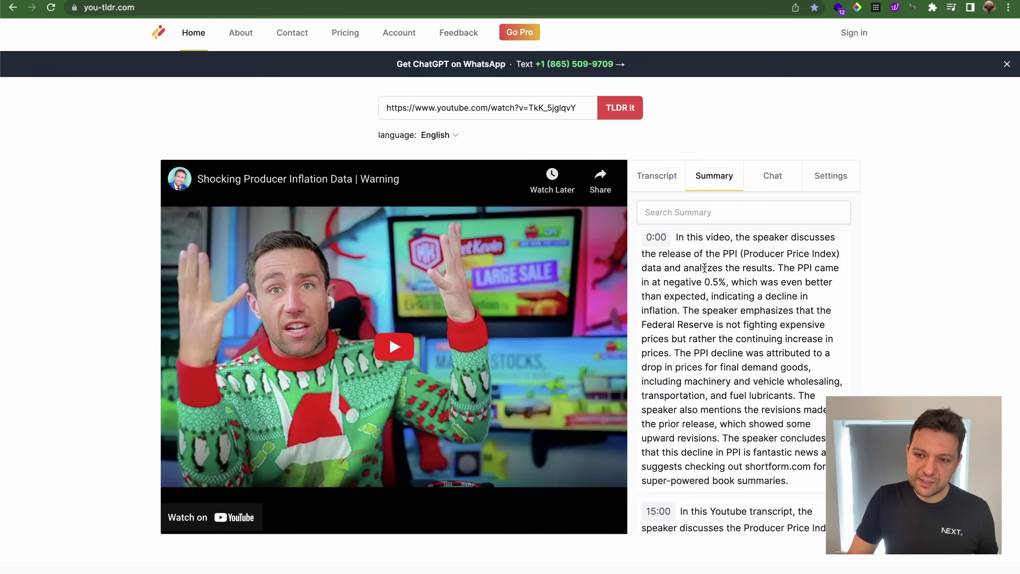
{"action": "scroll", "coordinate": [705, 267], "scroll_direction": "down", "scroll_amount": 5}
{"action": "scroll", "coordinate": [731, 278], "scroll_direction": "down", "scroll_amount": 2}
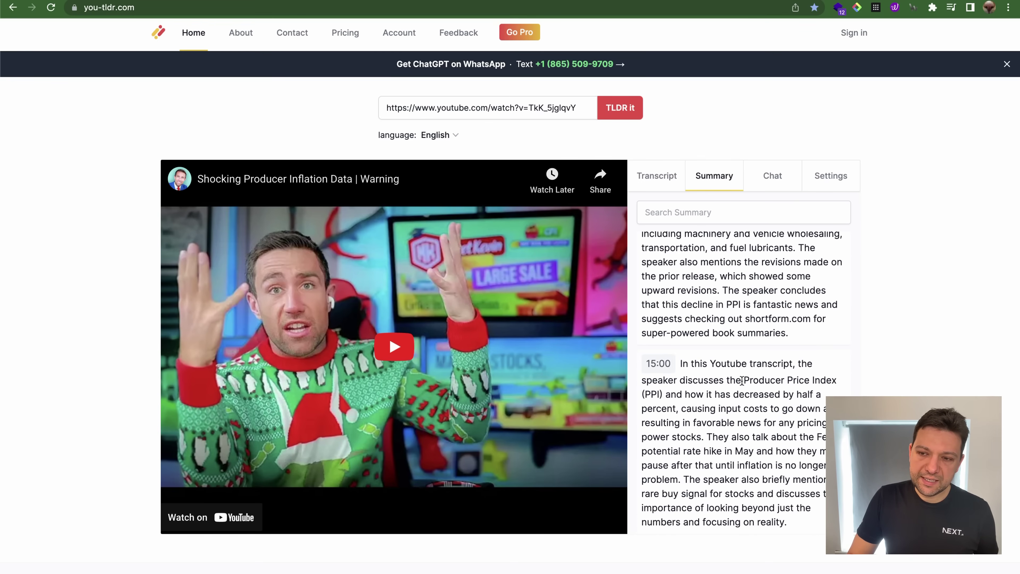
{"action": "scroll", "coordinate": [742, 379], "scroll_direction": "down", "scroll_amount": 2}
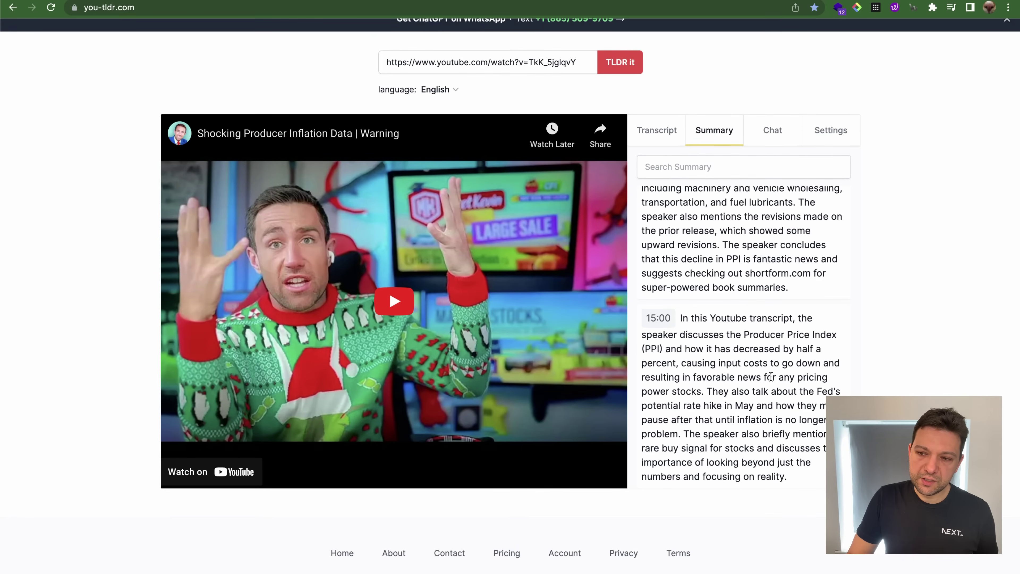
Step: Filter the summary for 'hike' to find the 15:00 May rate-hike entry
{"action": "left_click", "coordinate": [706, 167]}
{"action": "type", "text": "hike"}
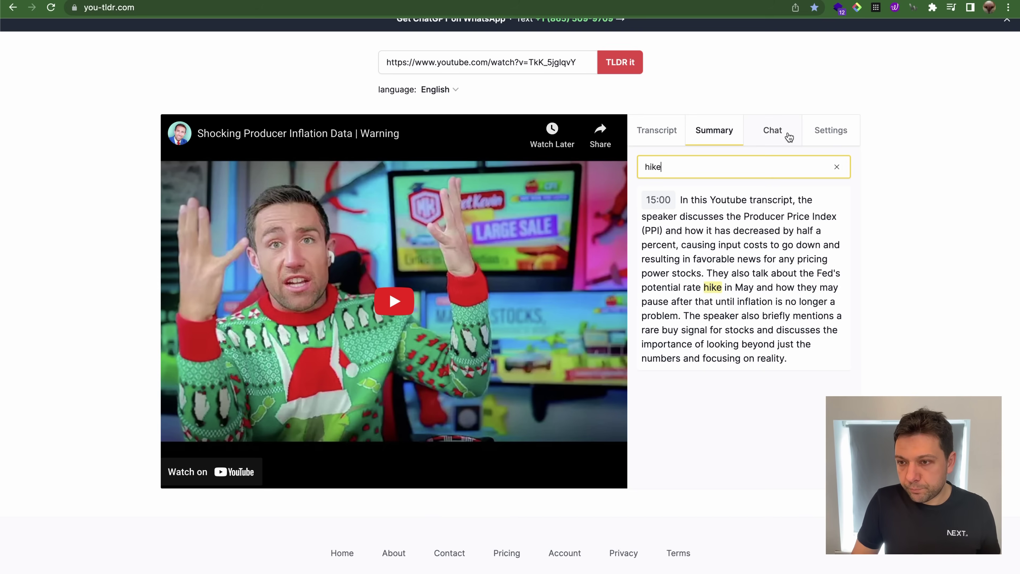
{"action": "left_click", "coordinate": [784, 135]}
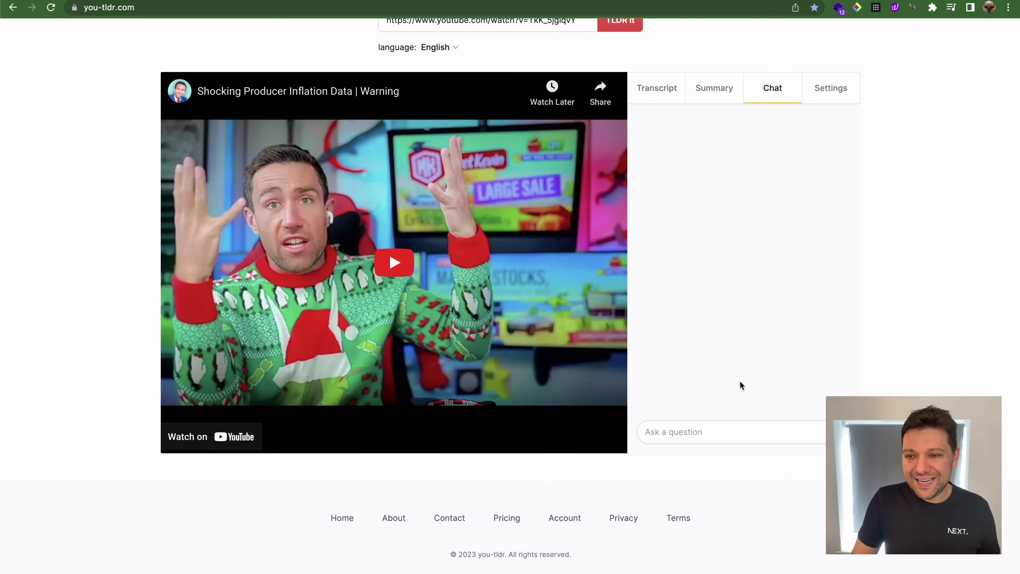
Step: Ask you-tldr.com's chat about the rate hike in May and read the 69% answer
{"action": "left_click", "coordinate": [720, 430]}
{"action": "type", "text": "what"}
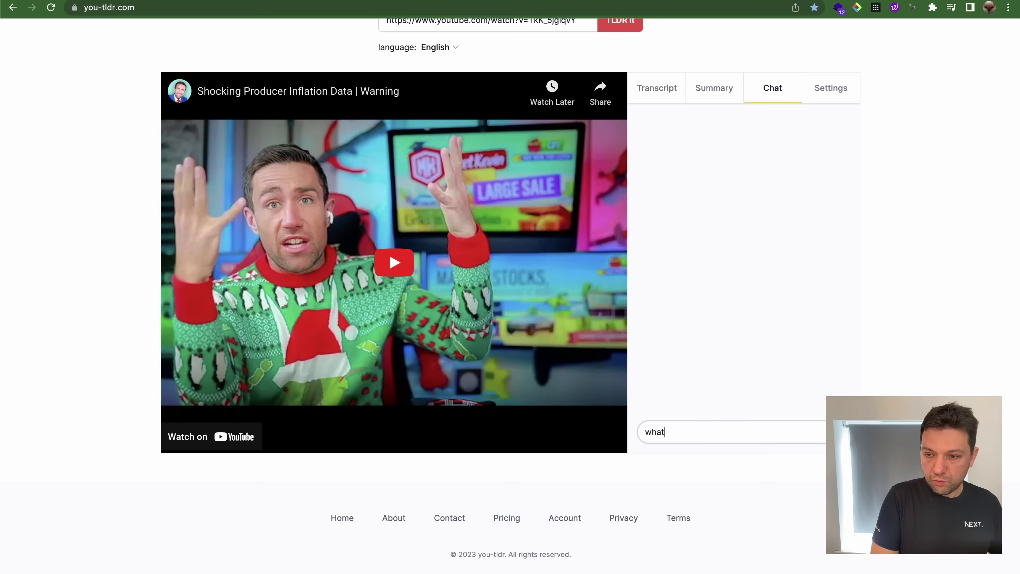
{"action": "type", "text": "'s the rate hi"}
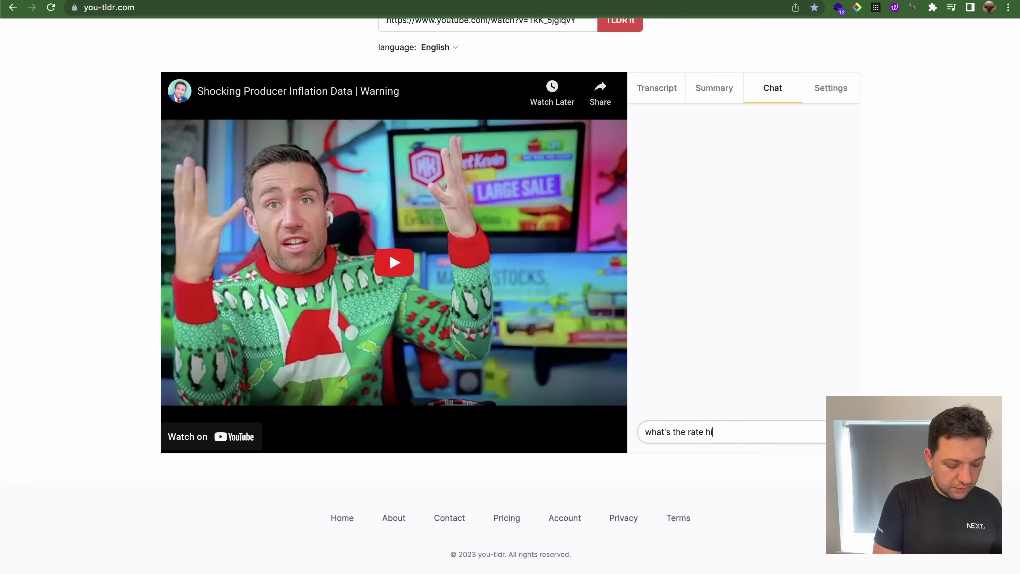
{"action": "type", "text": "ke in May?"}
{"action": "key", "text": "Return"}
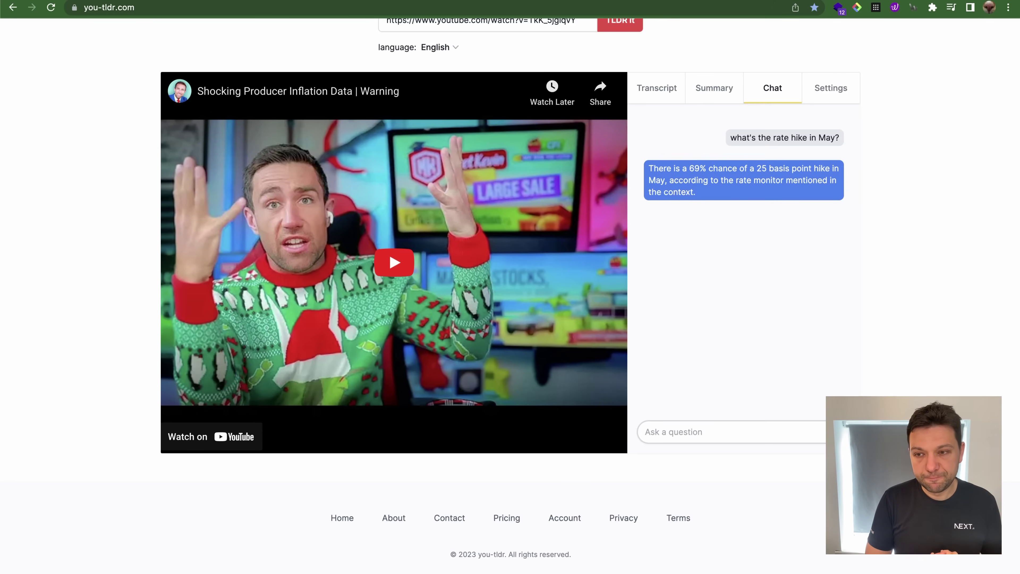
{"action": "scroll", "coordinate": [896, 365], "scroll_direction": "up", "scroll_amount": 3}
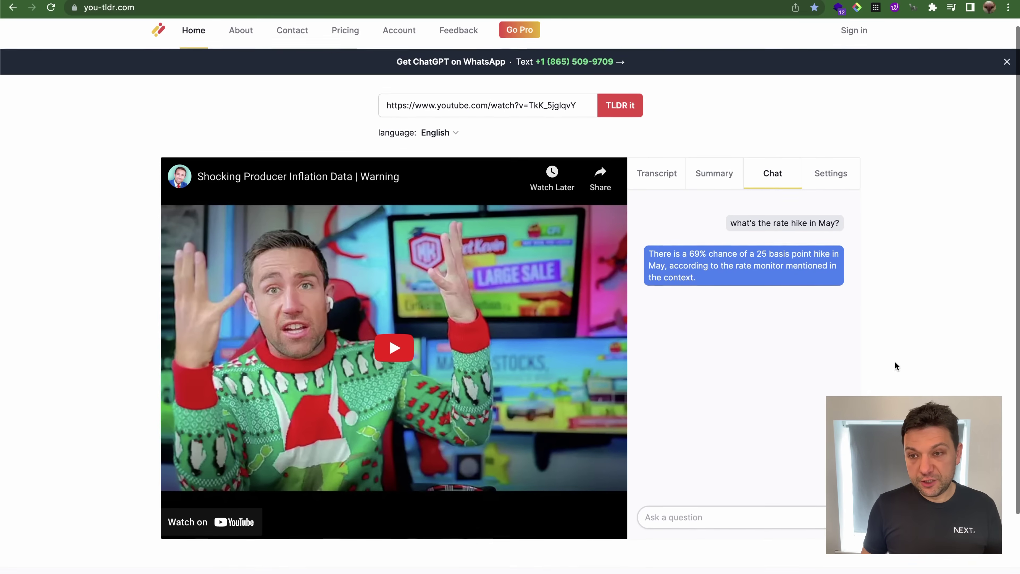